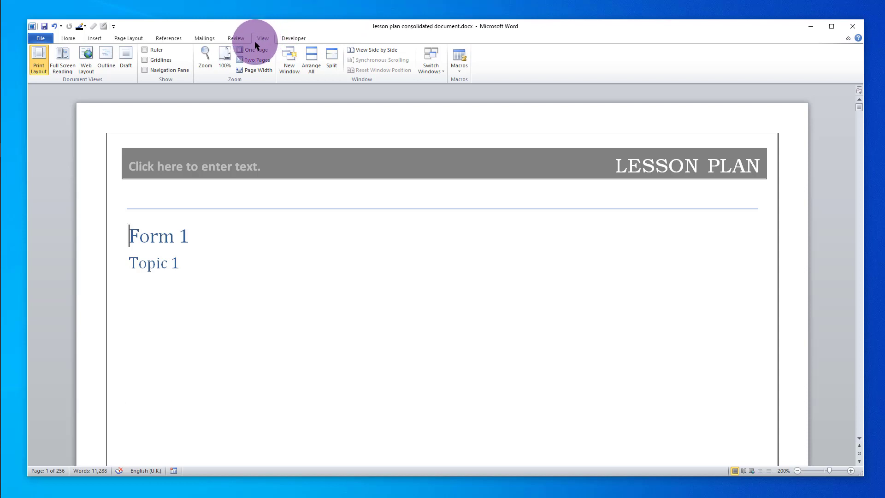
- Show the Navigation pane with Form 1 expanded, Topics 4–10 collapsed and Topic 1's Concepts 1.1–1.5 listed
left_click(145, 70)
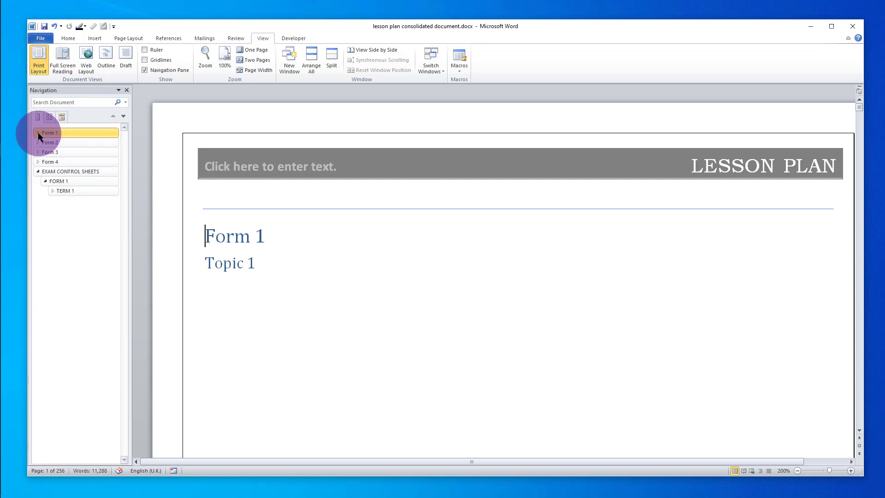
left_click(39, 132)
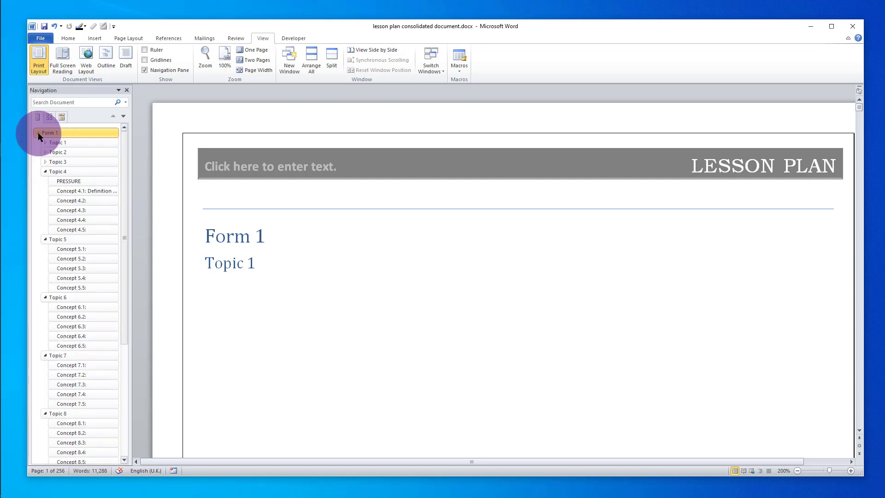
left_click(46, 171)
left_click(45, 182)
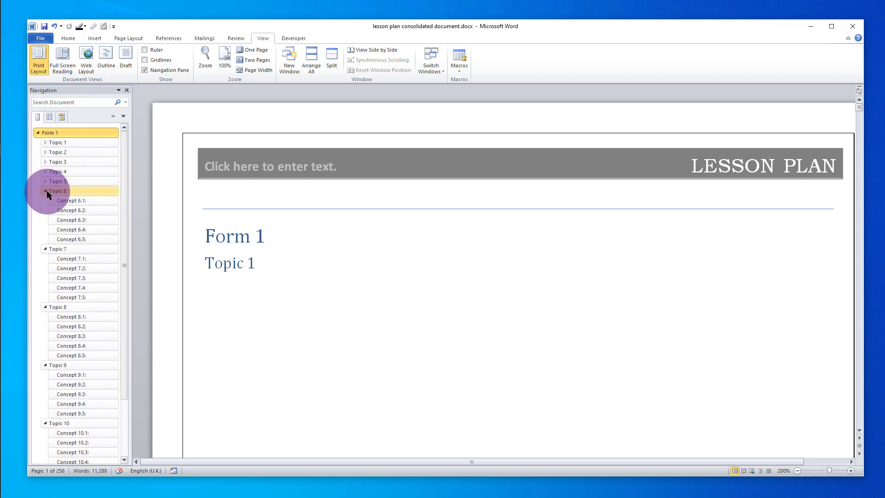
left_click(46, 190)
left_click(45, 201)
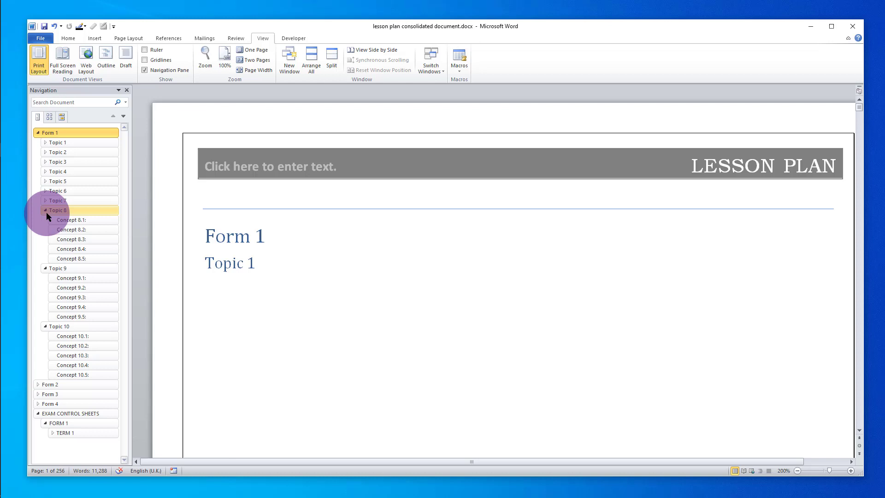
left_click(46, 210)
left_click(46, 220)
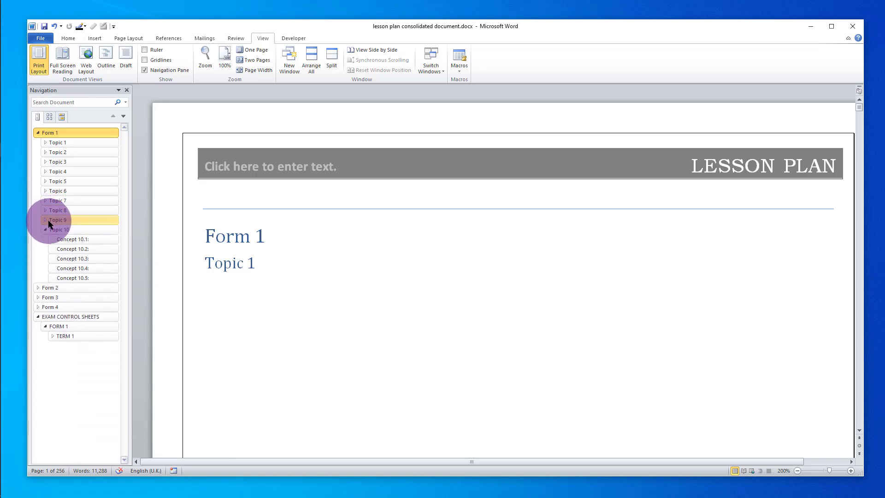
left_click(46, 229)
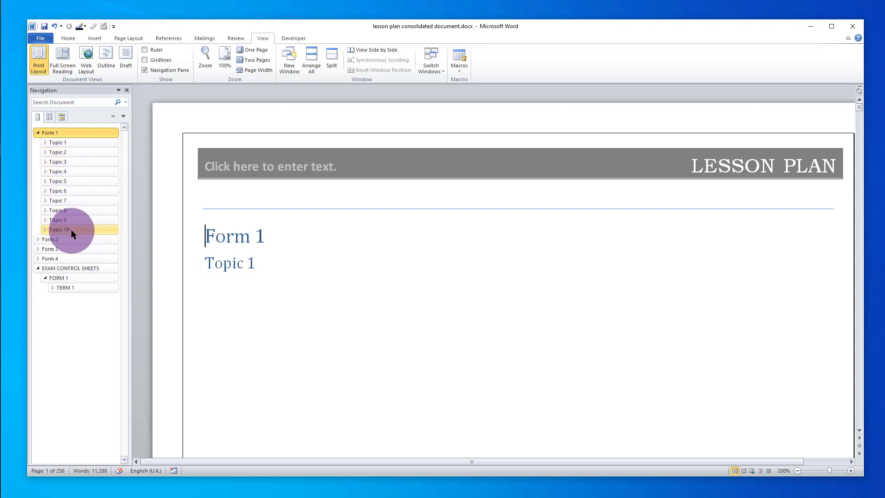
left_click(46, 144)
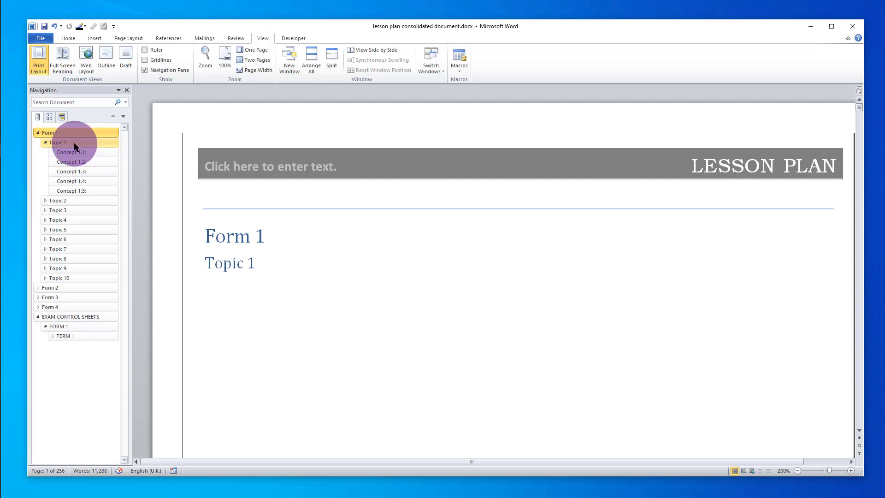
- Add 'INTRODUCTION TO PHYSICS' on a new line under the Topic 1 heading, followed by an empty line
left_click(75, 147)
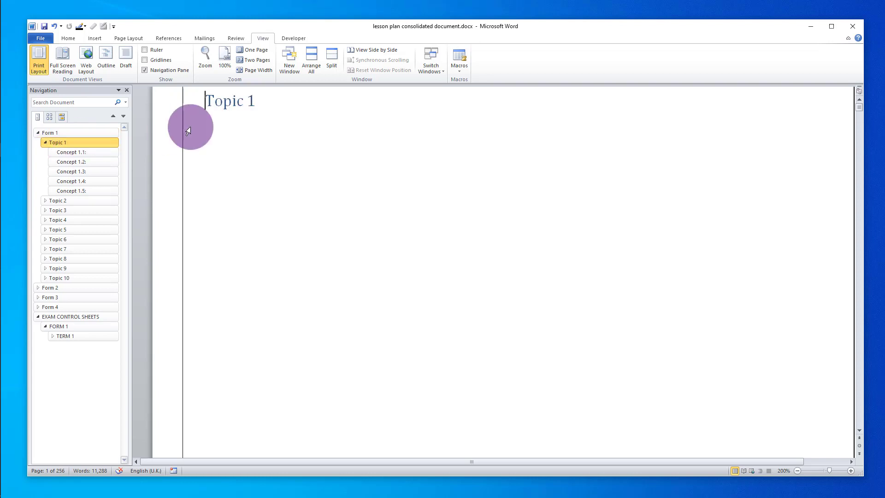
left_click(267, 103)
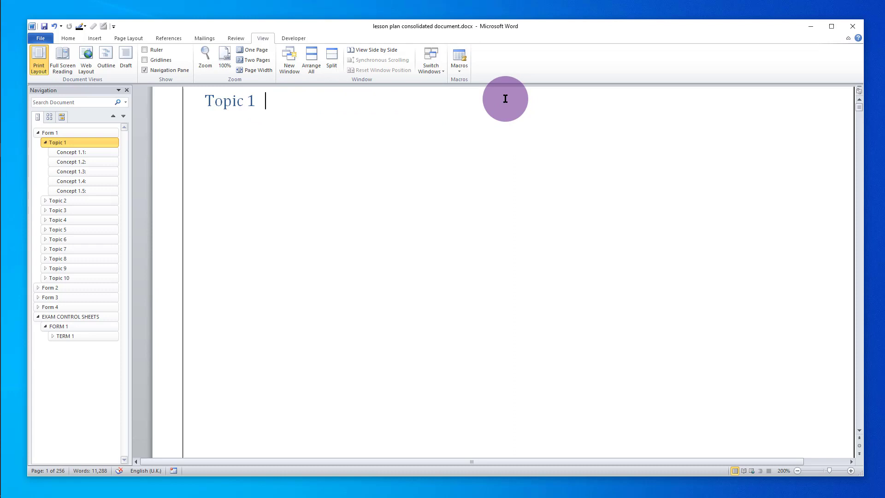
key("Return")
type("INROU")
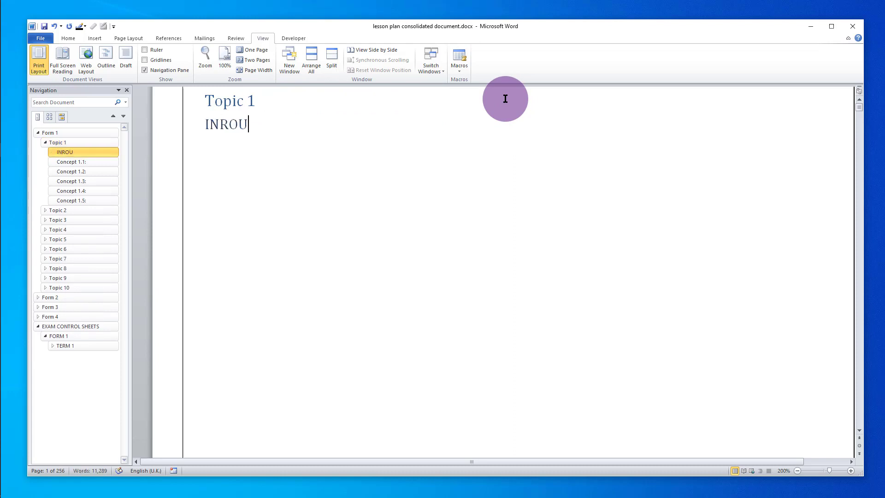
key("BackSpace")
key("BackSpace")
key("BackSpace")
type("TRODUCTIO")
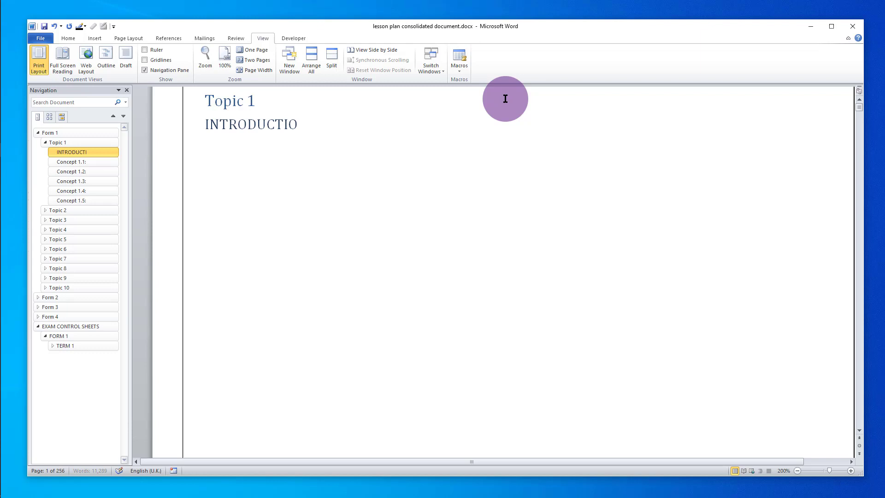
type("N TO PHYSICS")
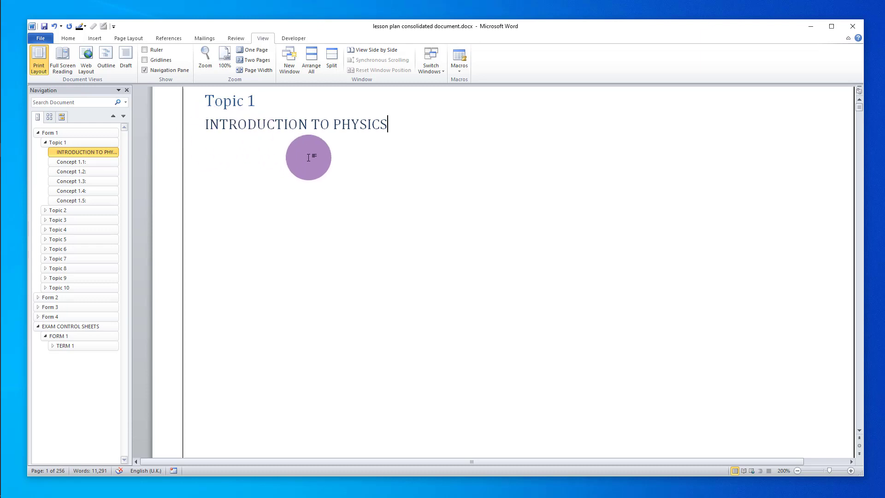
key("ctrl+z")
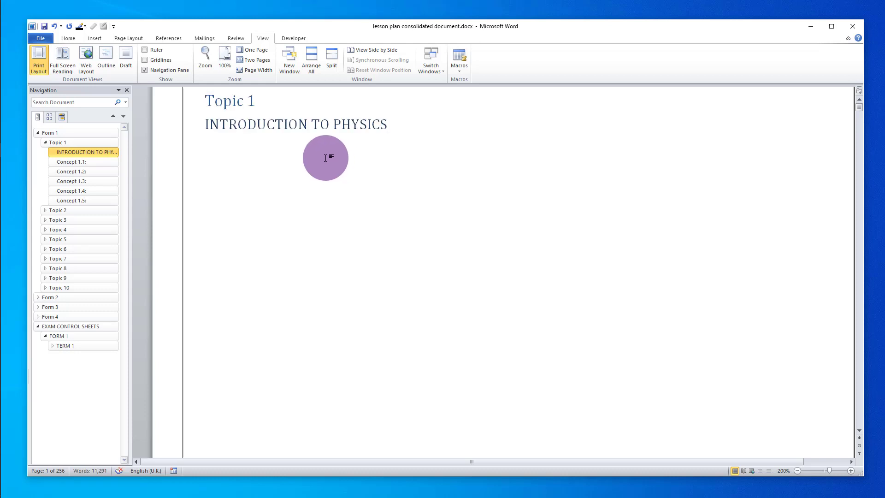
key("Return")
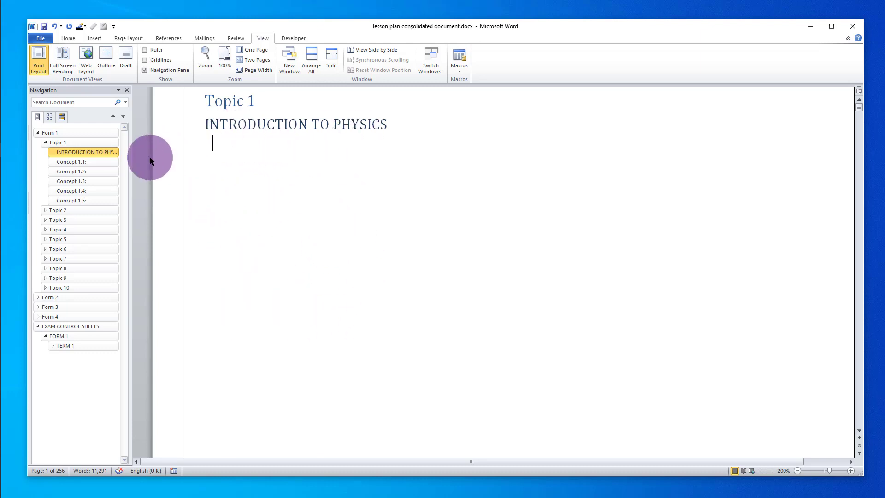
- Go to the Concept 1.1 lesson plan page and widen the Word window to the left
left_click(71, 163)
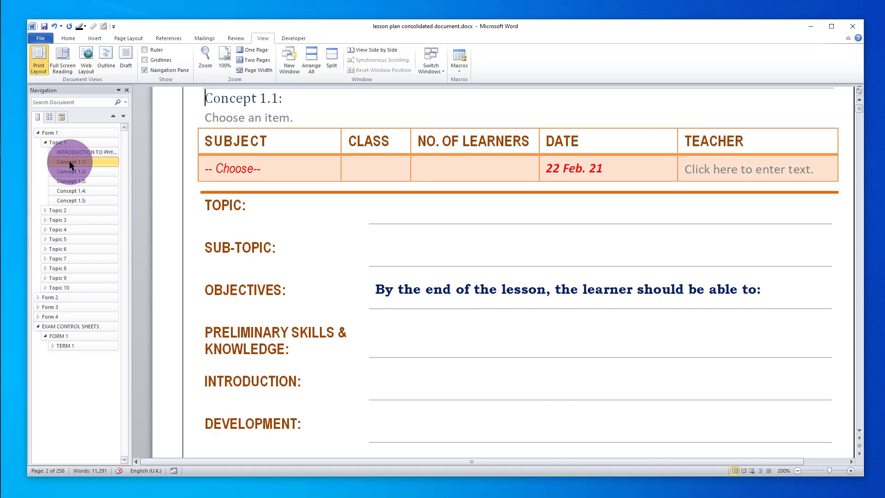
scroll(428, 222, "up", 3)
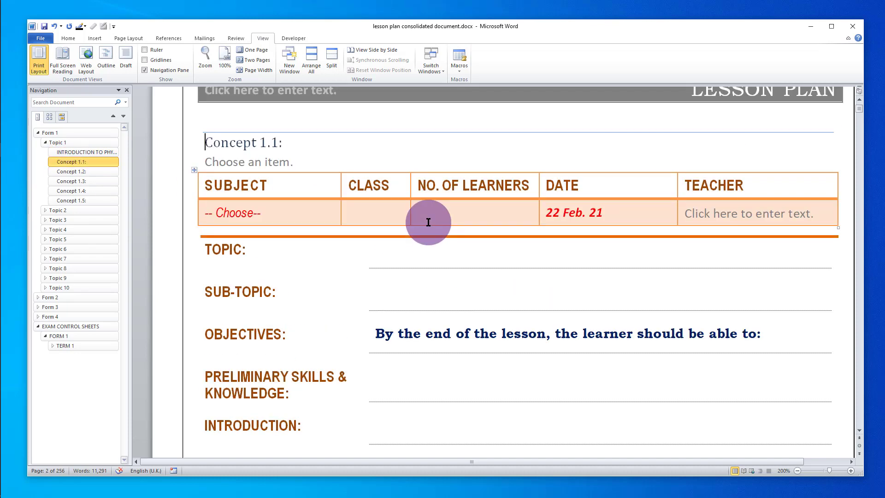
scroll(428, 222, "down", 1)
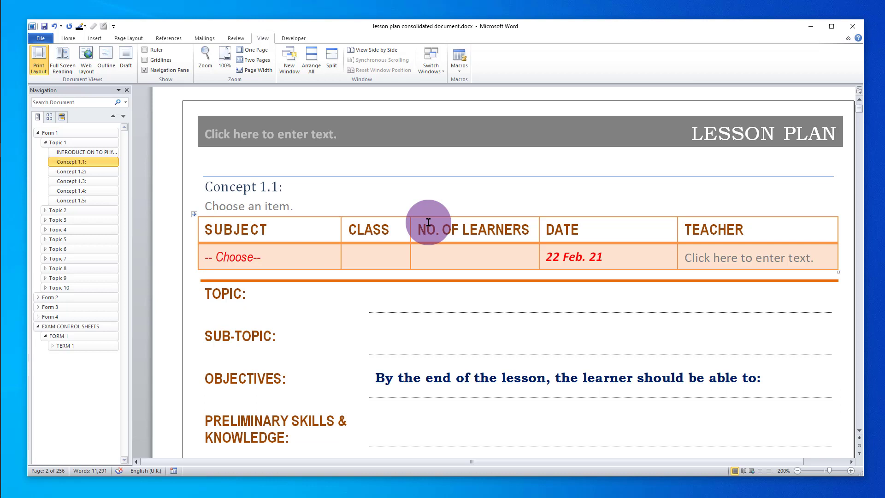
scroll(428, 222, "down", 1)
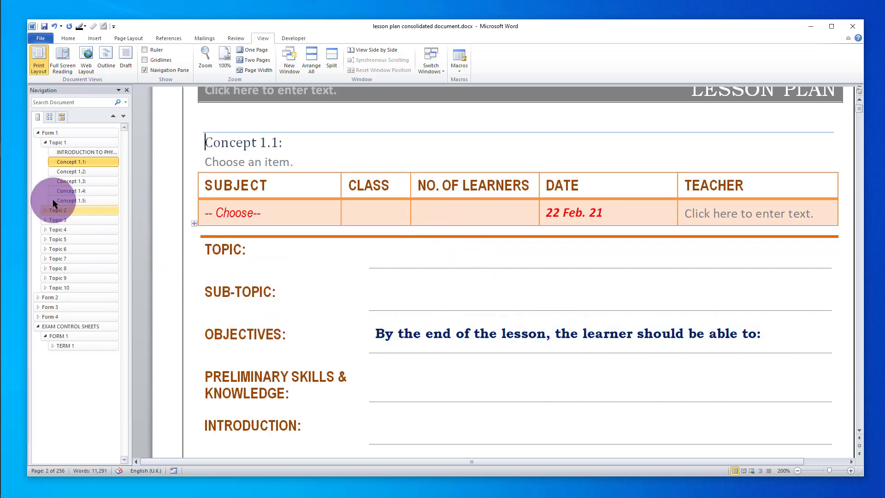
left_click_drag(29, 191, 11, 192)
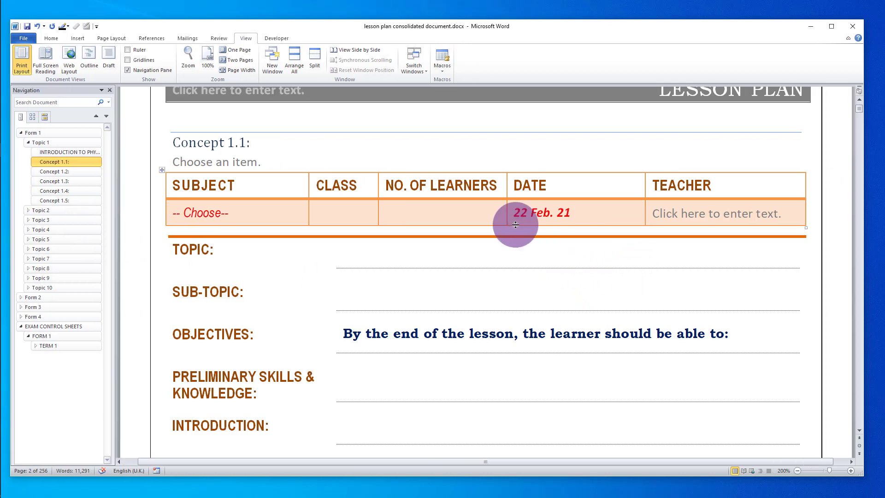
scroll(534, 218, "up", 1)
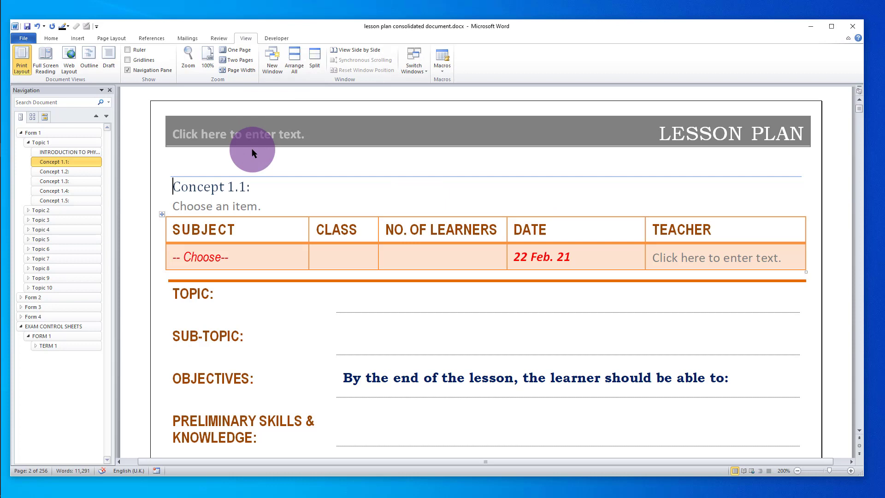
- Enter 'Upperhill mixed Secondary School' as the school name in the page header
double_click(245, 138)
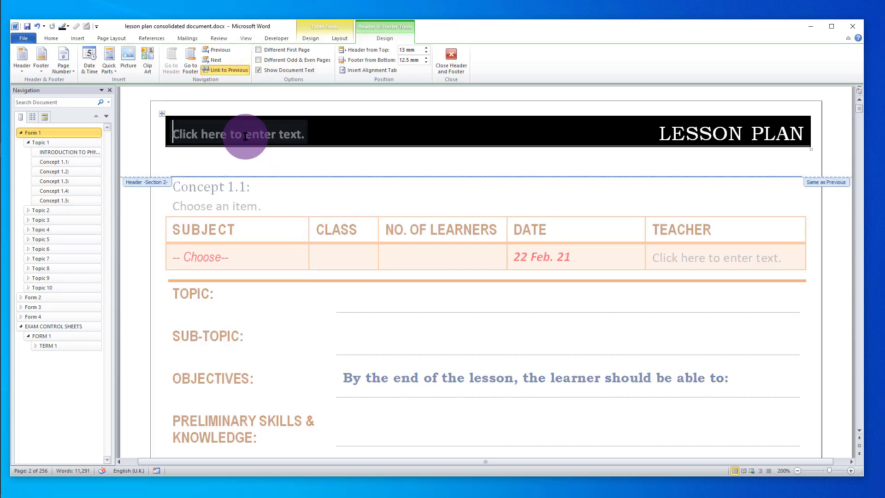
left_click(217, 136)
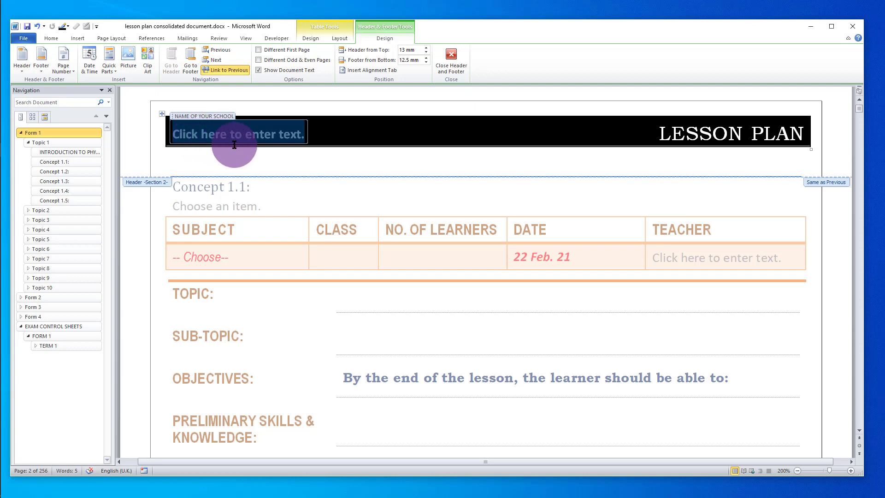
type("U")
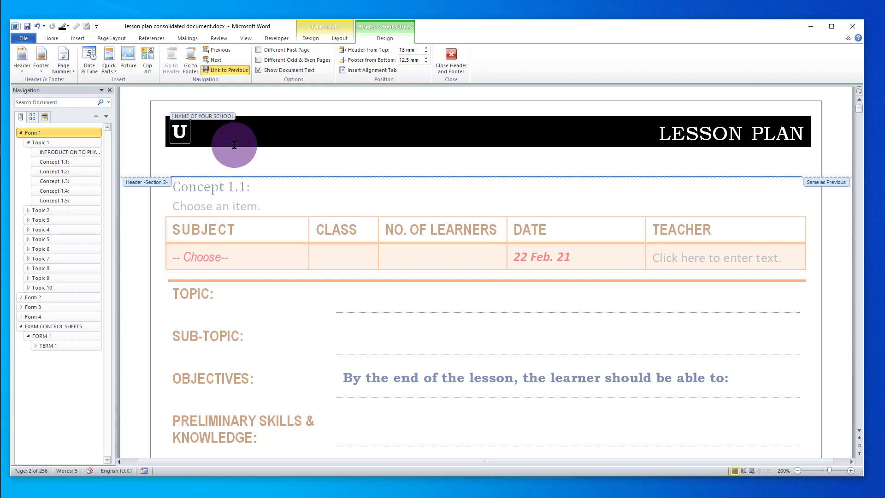
type("pperhill")
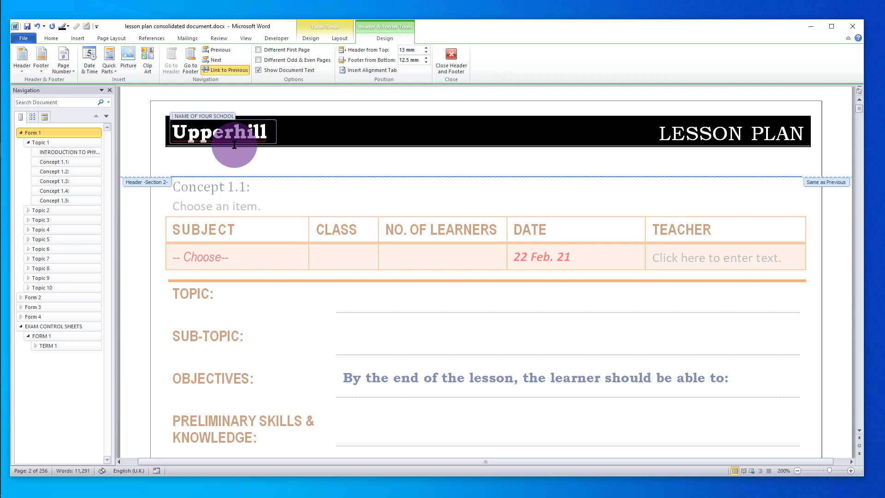
type(" mix")
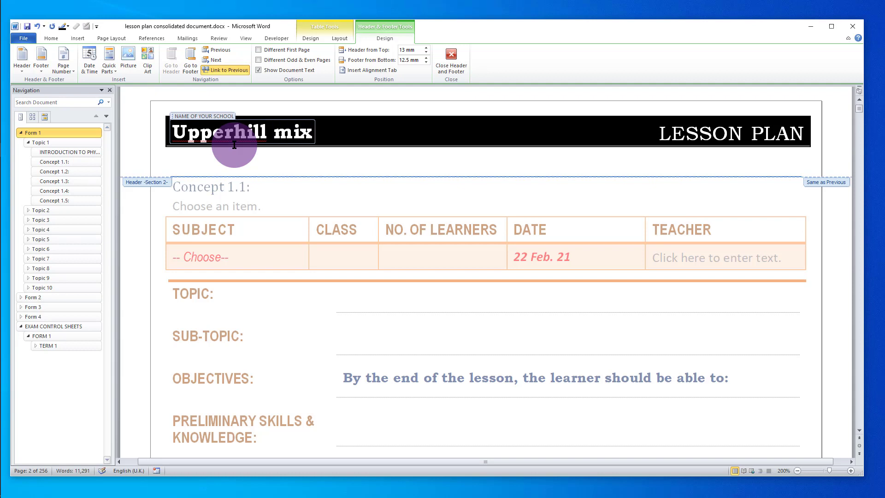
type("ed")
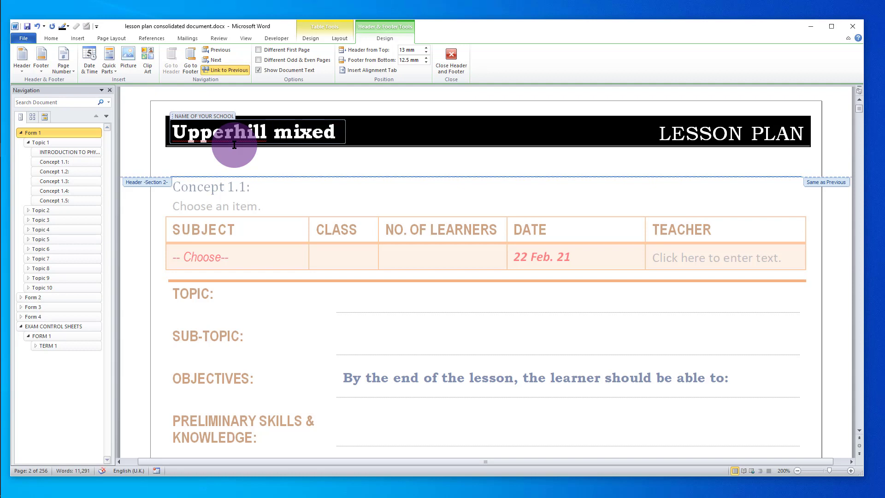
type(" Second")
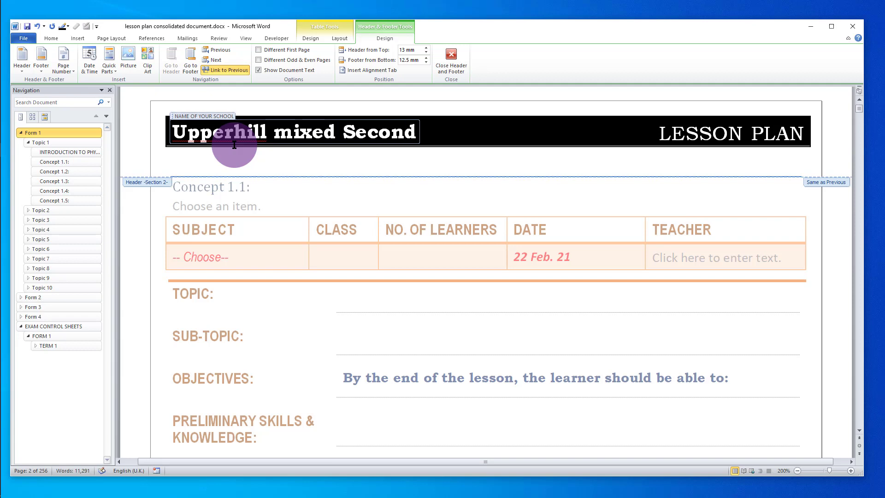
type("ary S")
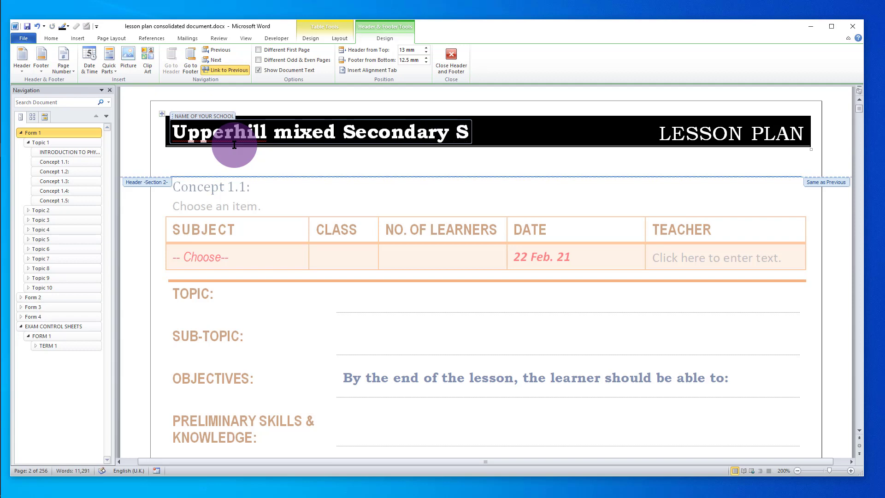
type("chool")
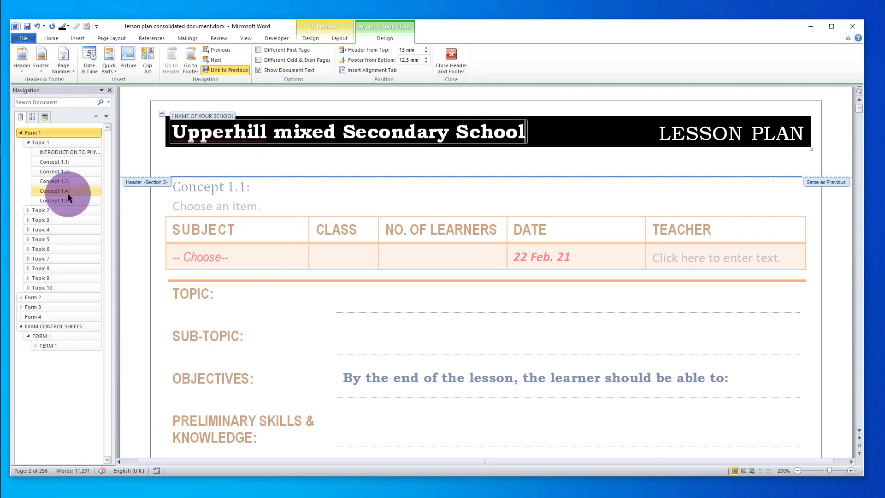
left_click(202, 161)
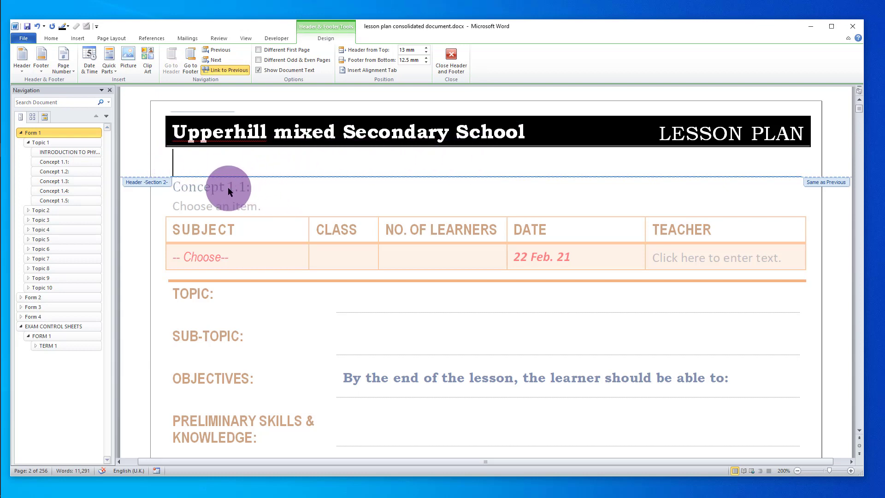
- Return to the page body and type 'Physics as Science' after 'Concept 1.1:'
double_click(258, 190)
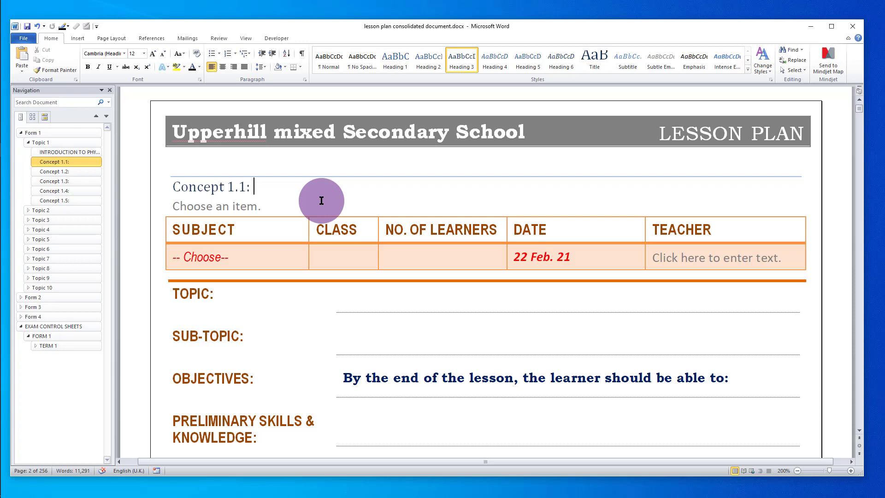
type("P")
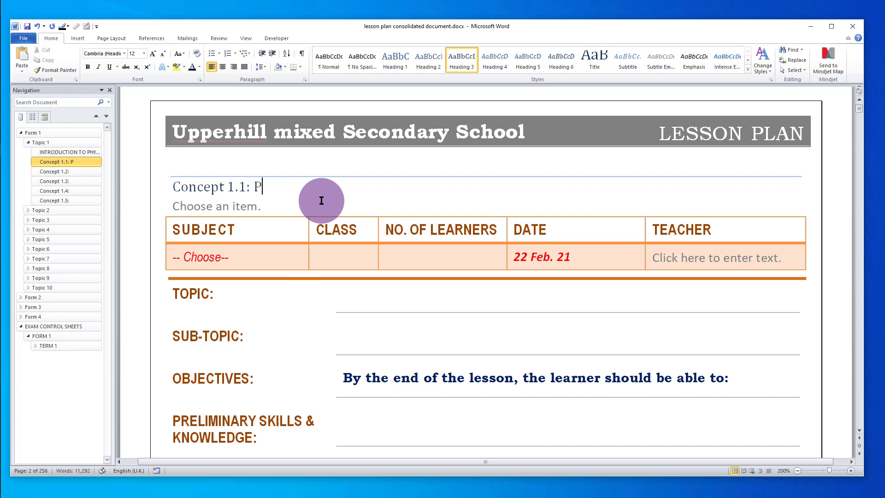
type("hysics as S")
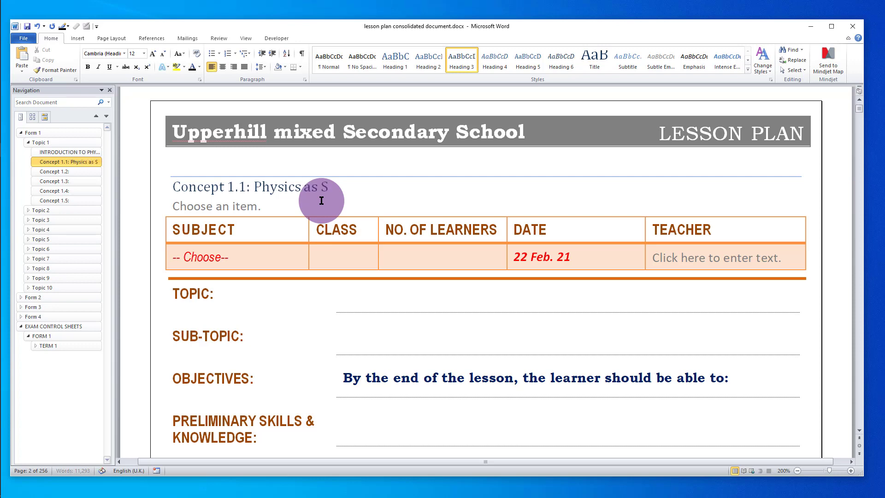
type("cience")
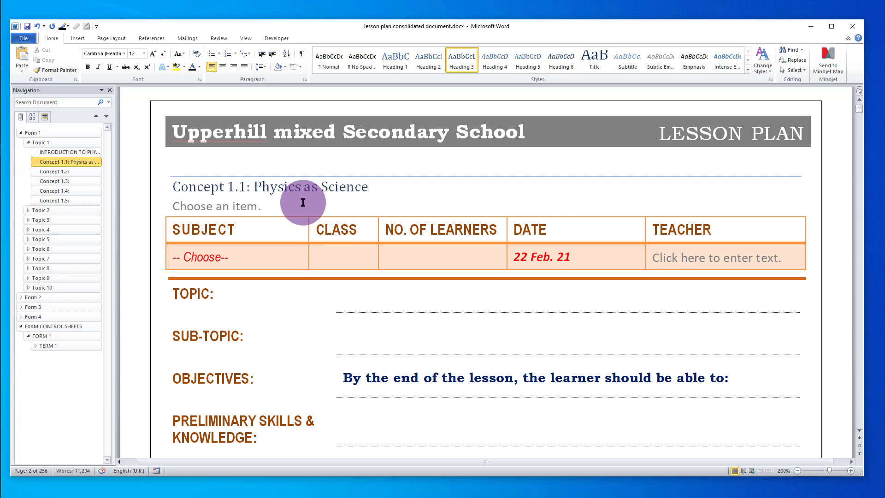
- Choose Form 1 from the form dropdown and Physics from the Subject dropdown
left_click(225, 206)
left_click(268, 208)
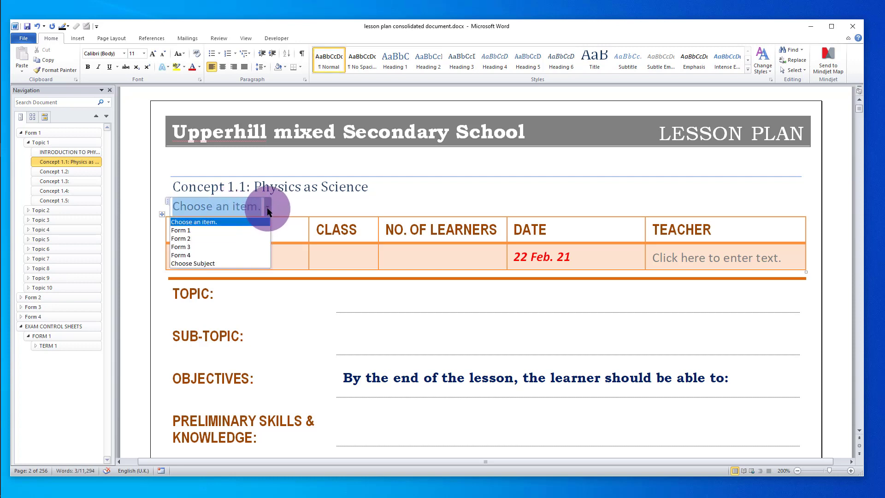
left_click(206, 231)
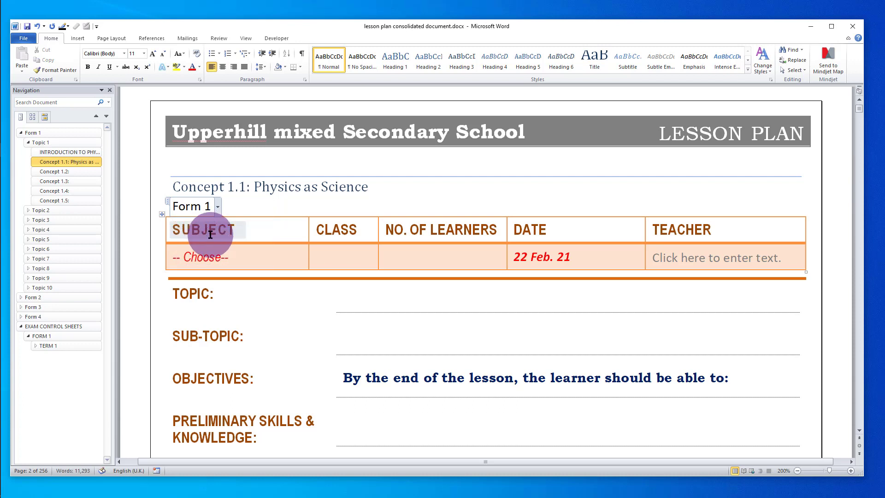
left_click(226, 257)
left_click(243, 257)
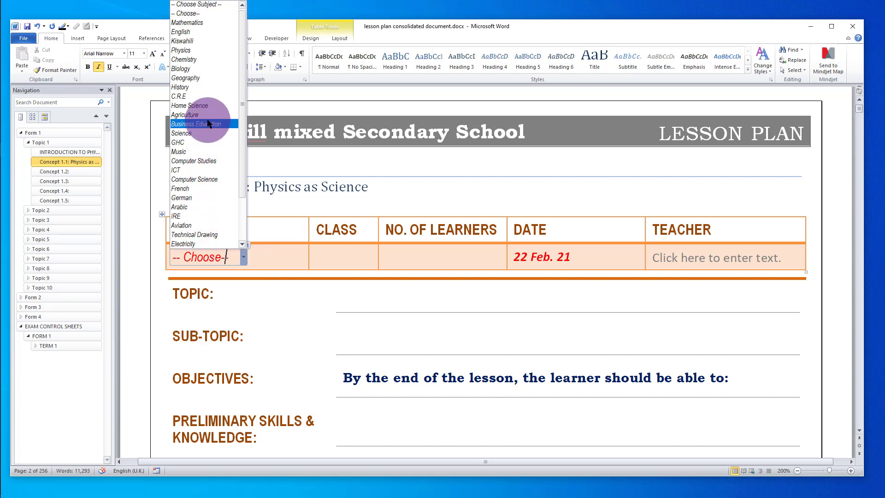
left_click(220, 50)
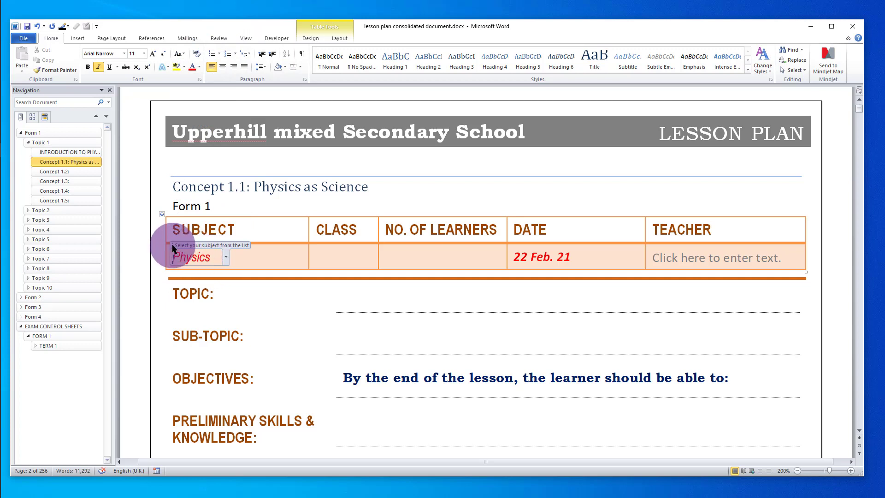
- Make the Physics subject text bold, Automatic colour and 14 pt
left_click(173, 246)
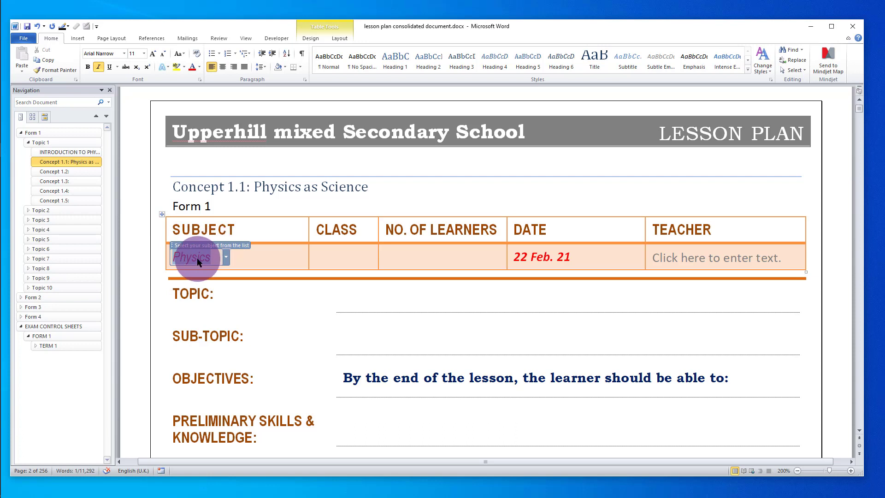
left_click(88, 67)
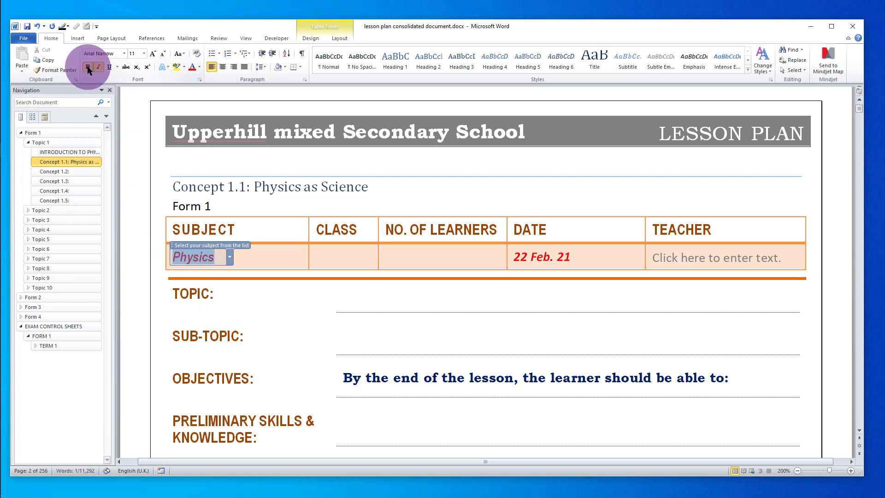
left_click(199, 65)
left_click(196, 81)
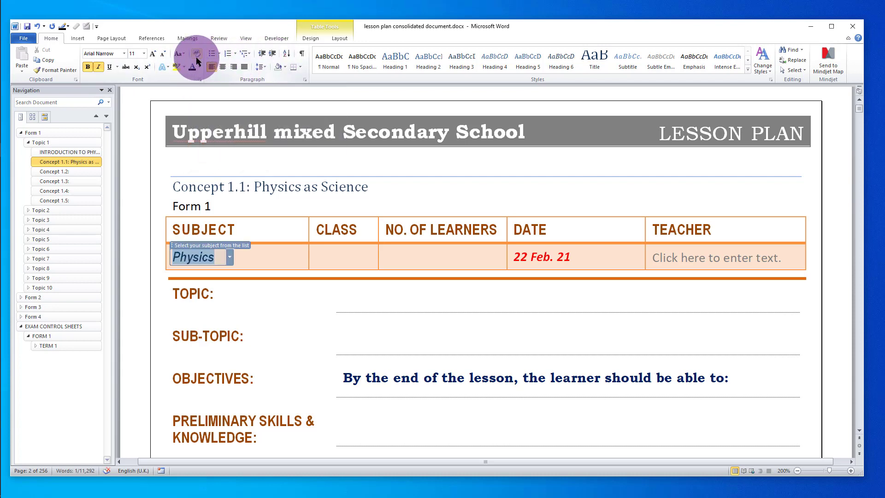
left_click(153, 54)
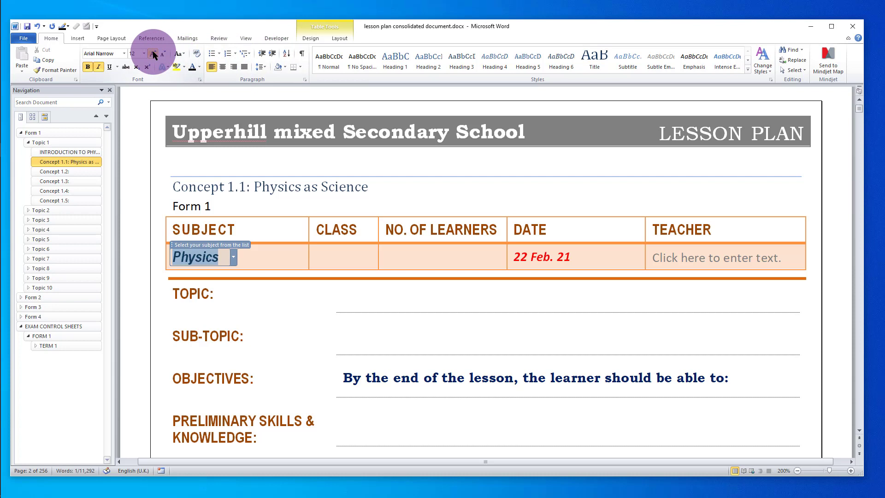
left_click(153, 54)
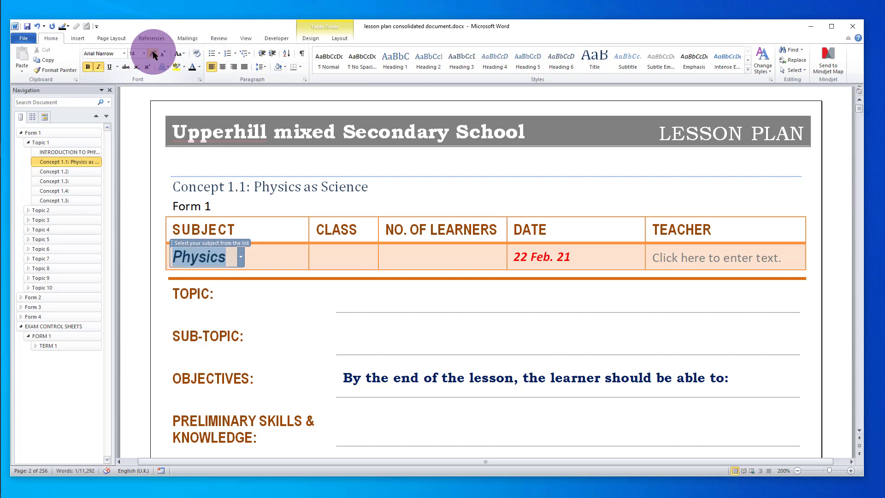
left_click(340, 258)
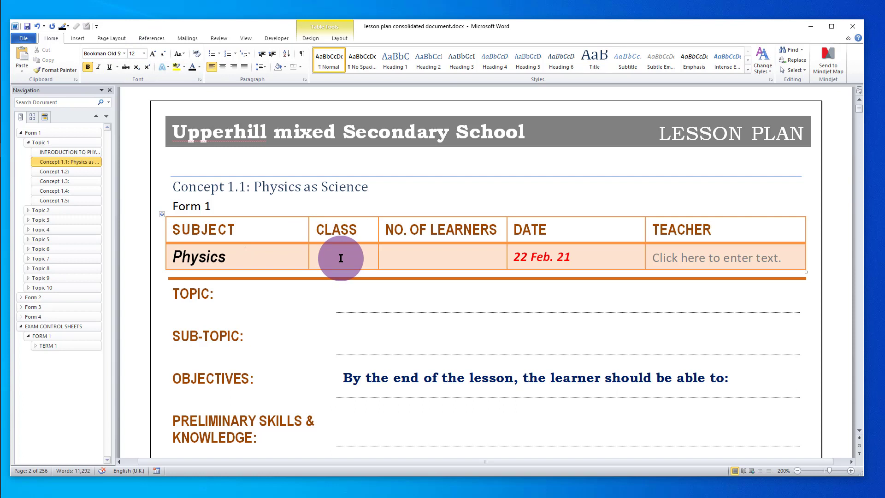
- Type '1 E' in the CLASS cell and '54' in the NO. OF LEARNERS cell
type("1 E")
left_click(414, 254)
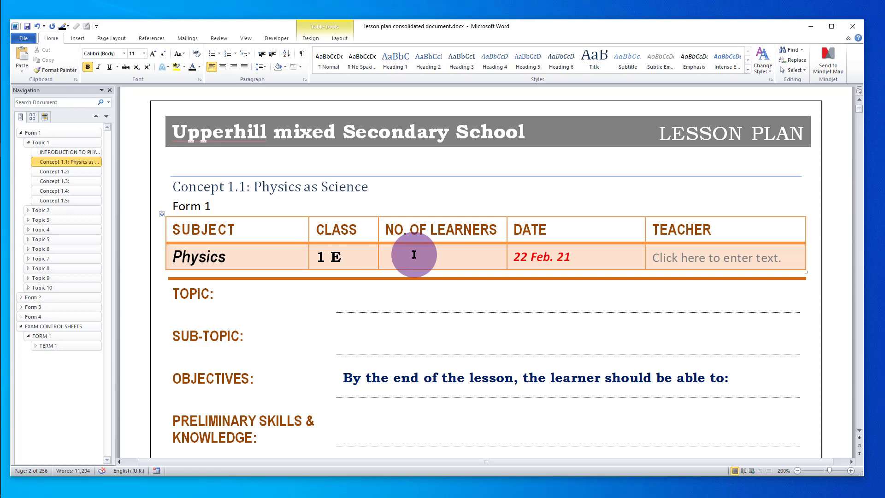
type("54")
- Enlarge the learner count 54 to 12 pt and pick 03 May. 21 from the date calendar
left_click_drag(410, 253, 357, 232)
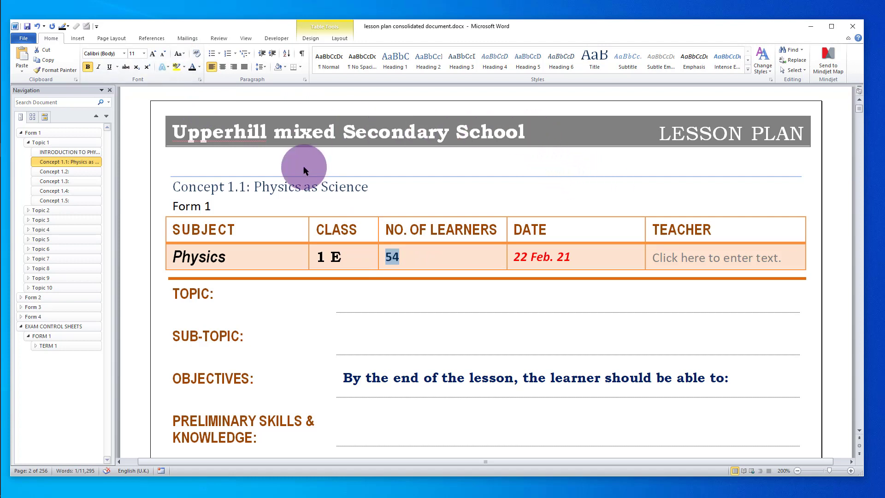
left_click(154, 53)
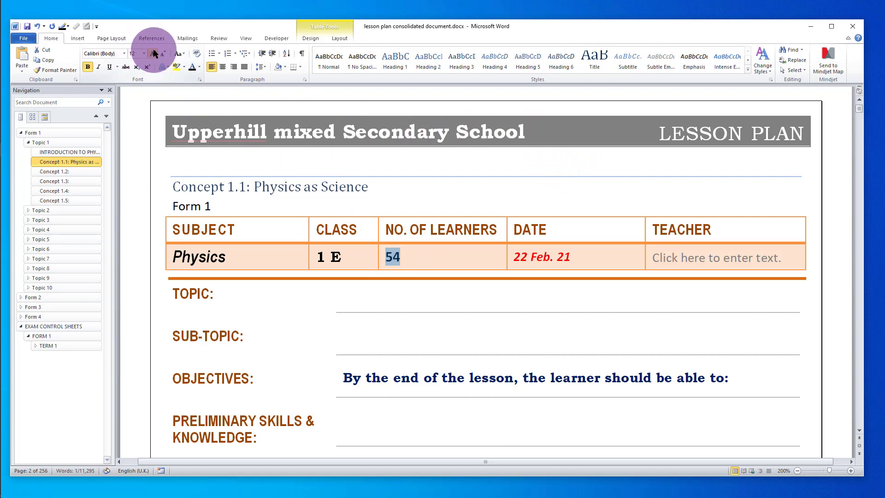
left_click(569, 258)
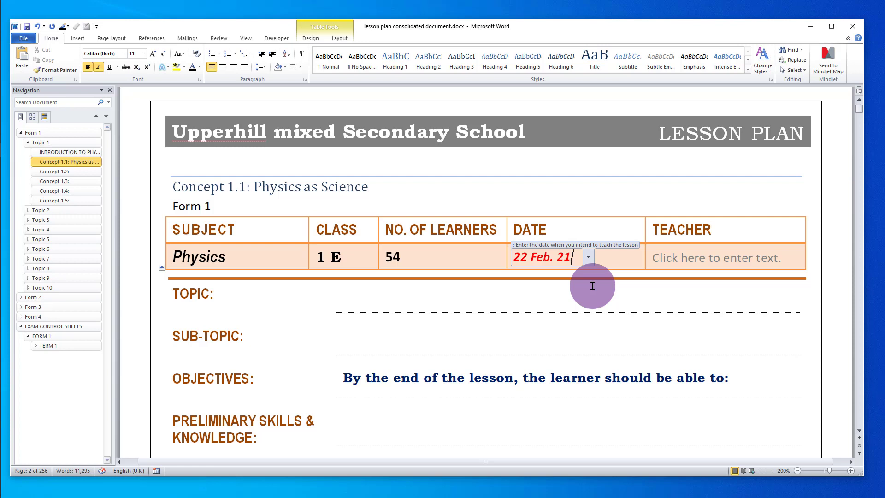
left_click(588, 259)
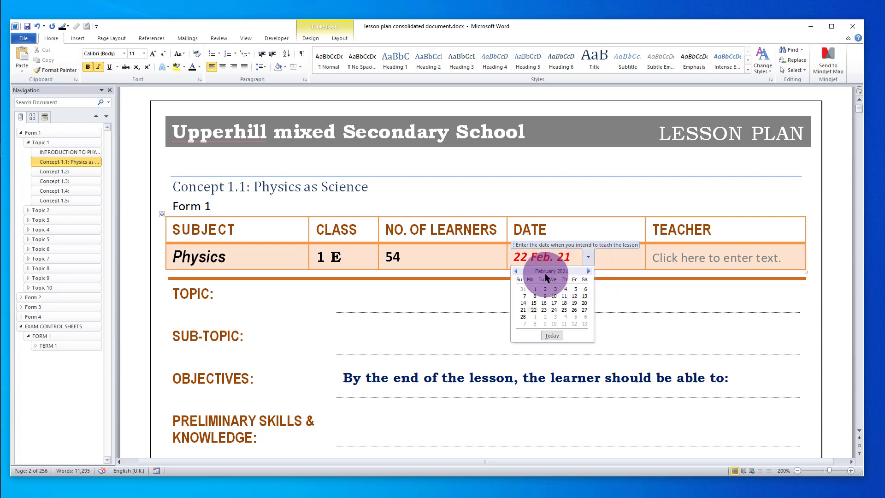
left_click(552, 336)
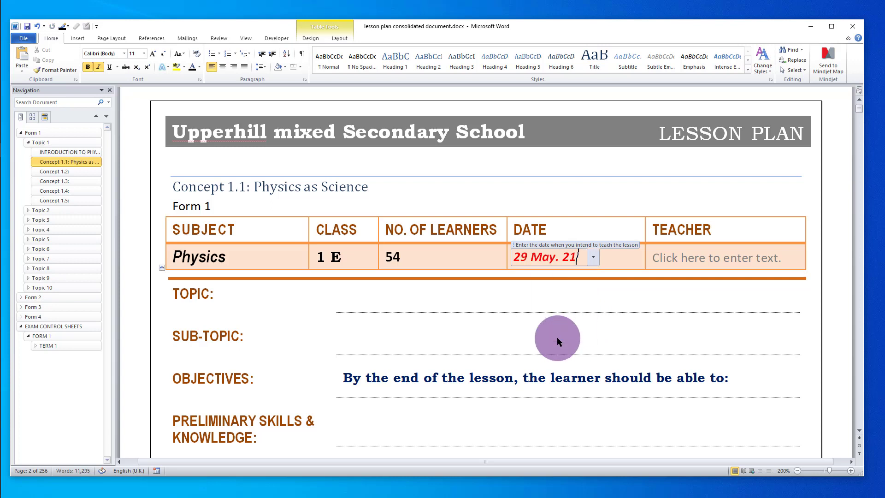
left_click(594, 259)
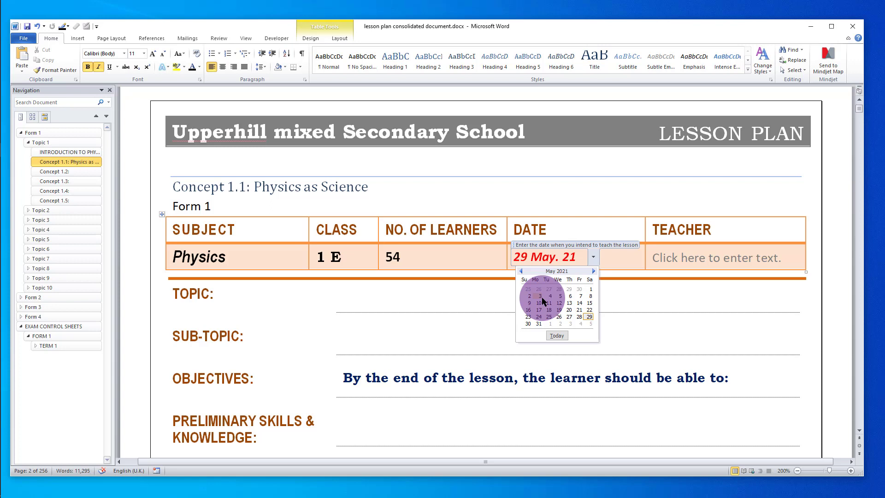
left_click(541, 297)
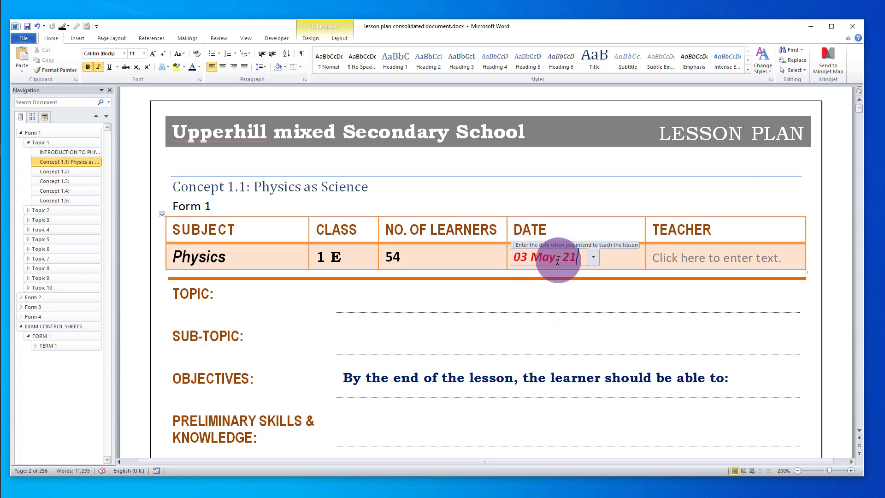
- Enter the teacher's title and full name in the Teacher cell
left_click(697, 262)
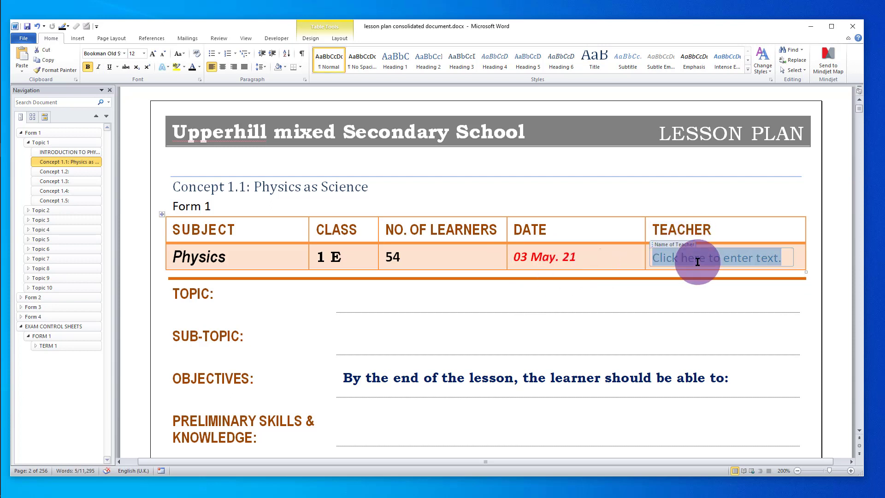
type("Mr.")
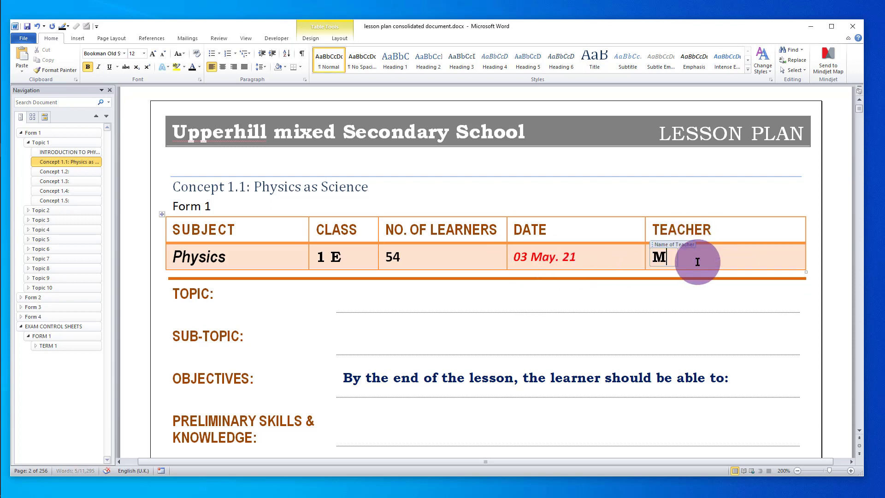
key("BackSpace")
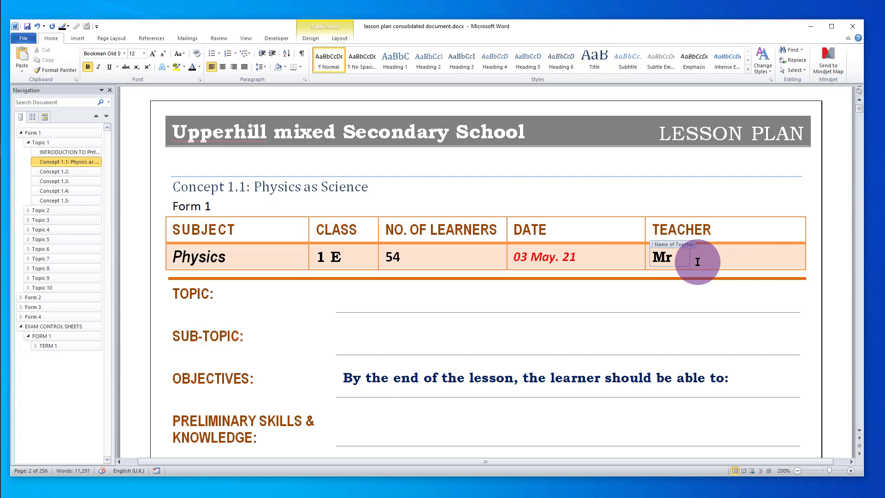
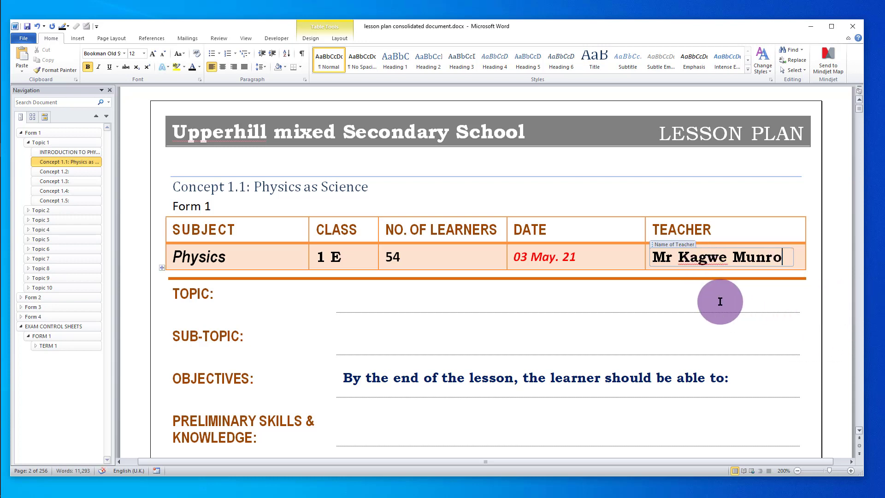
- Change the 03 May. 21 lesson date from red to dark text
left_click(564, 263)
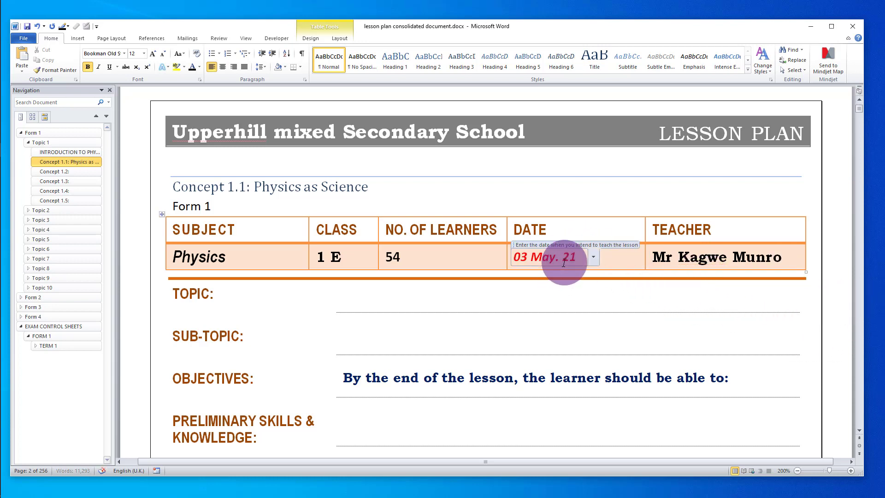
left_click(514, 246)
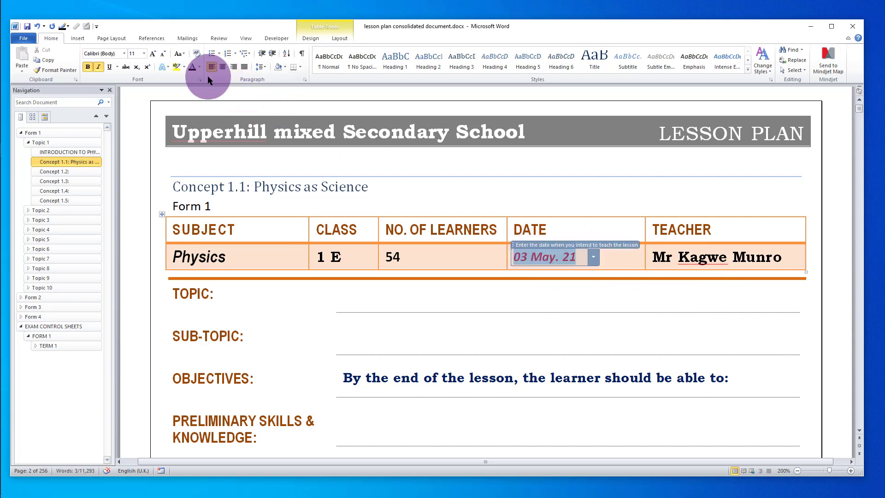
left_click(193, 69)
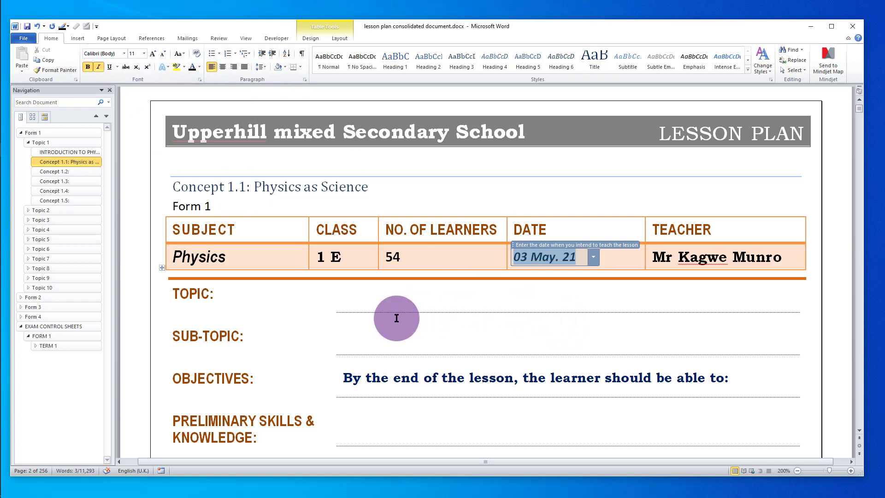
left_click(378, 299)
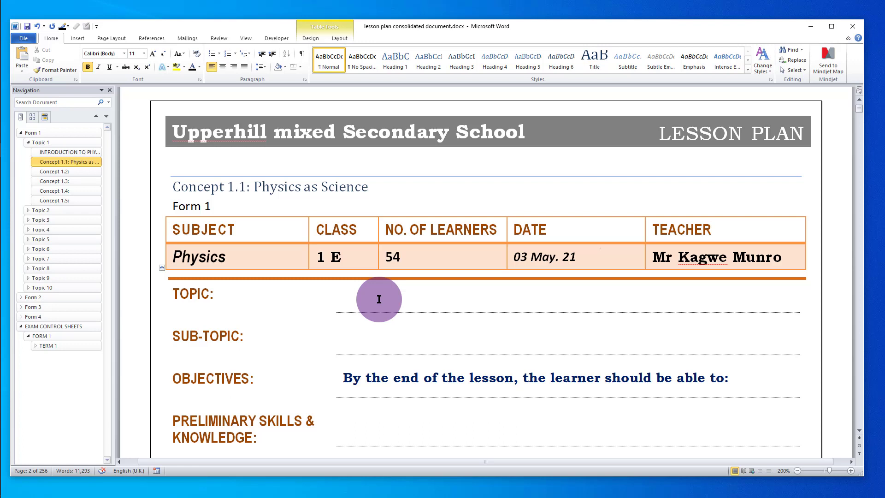
- Type INTRODUCTION TO PHYSICS on the lesson plan's Topic line
type("INTRODUCTION TO P")
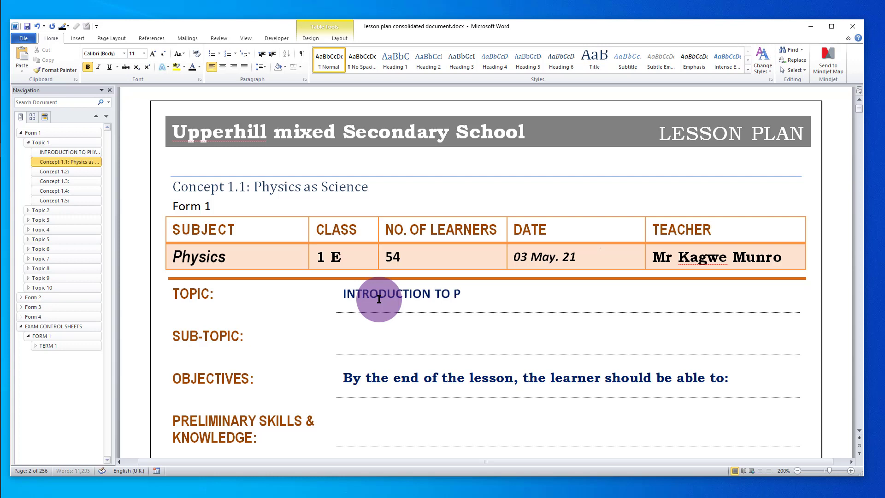
type("HYSICS")
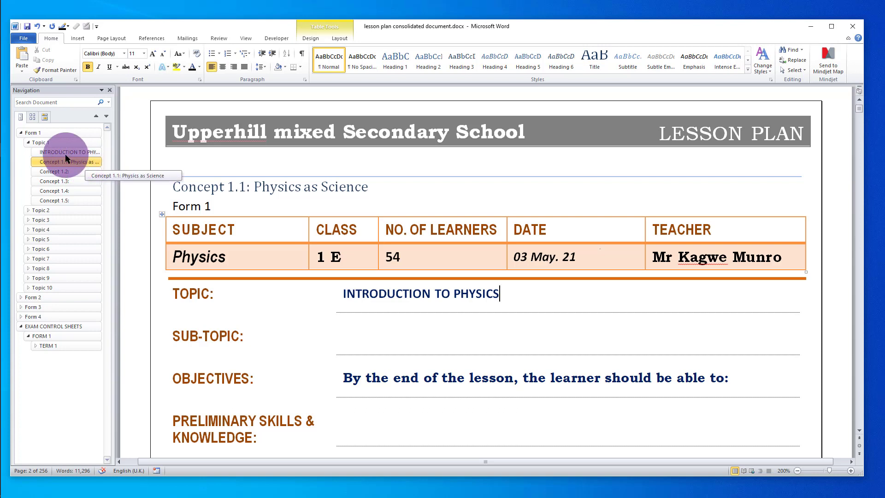
- Jump to INTRODUCTION TO PHYSICS and Concept 1.1, then widen the Navigation pane to show full headings
left_click(92, 153)
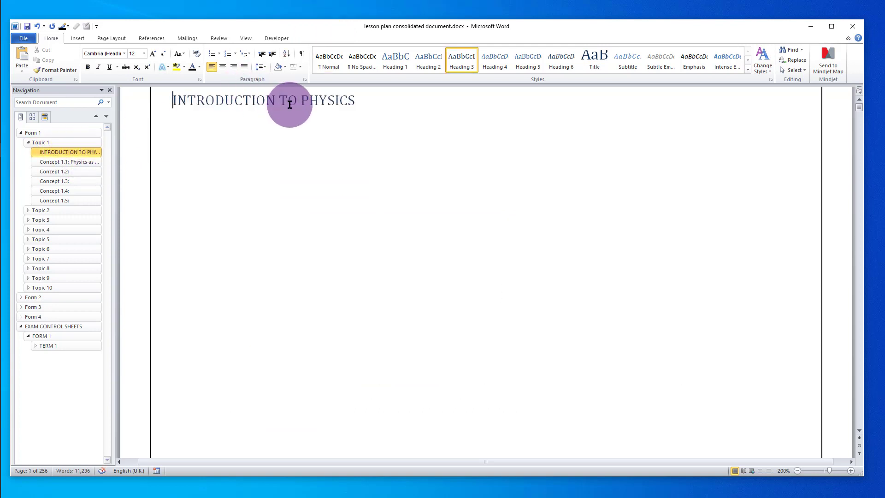
left_click(81, 165)
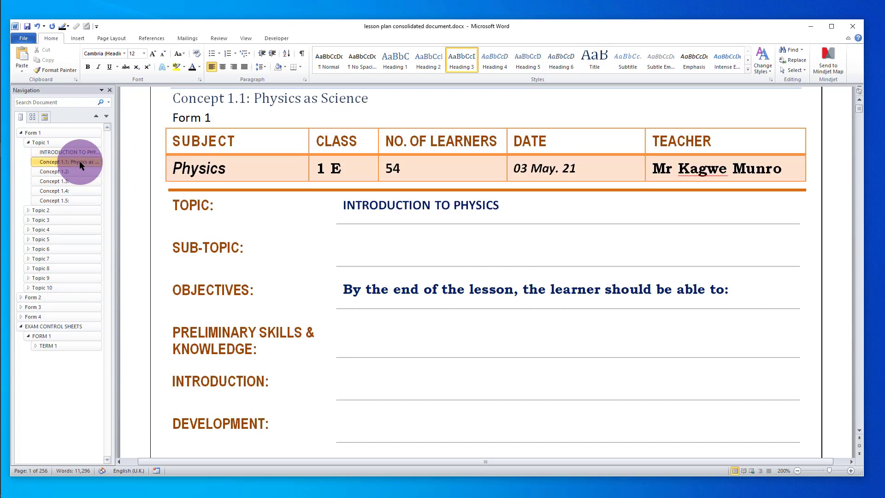
left_click_drag(115, 222, 129, 222)
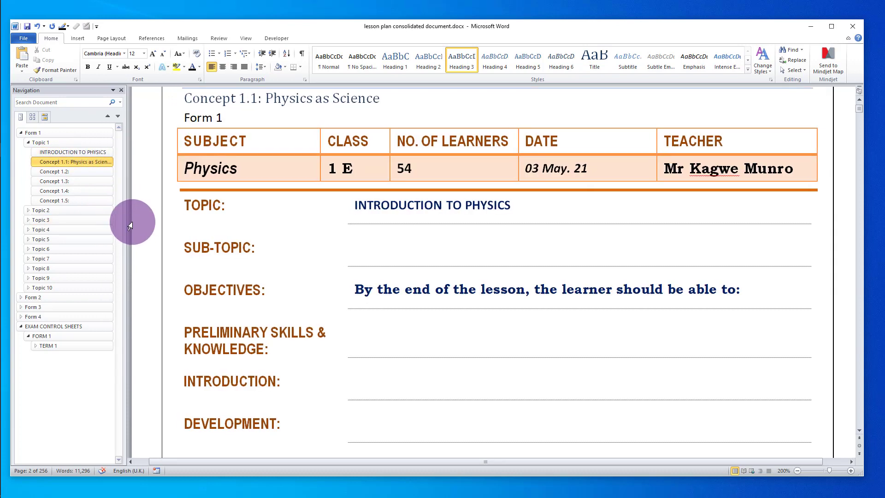
left_click(142, 221)
left_click(357, 117)
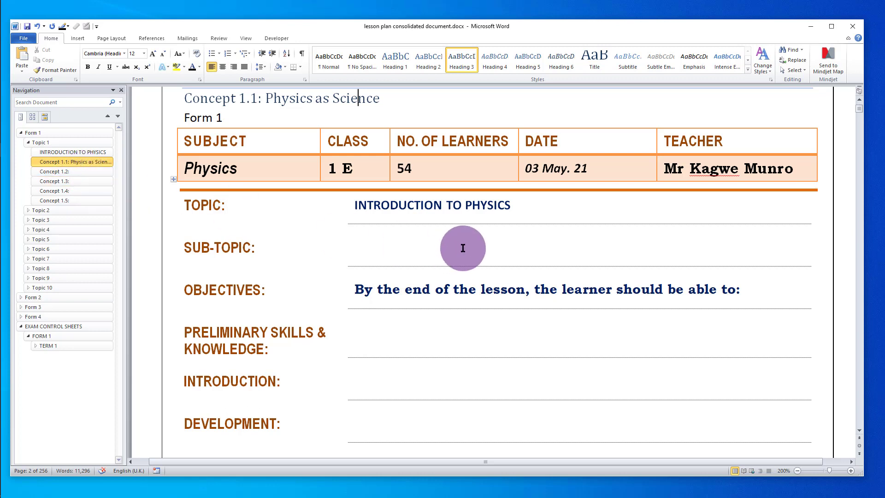
- Copy '1.1: Physics as Science' from the Concept 1.1 heading into the Sub-topic line as text only
scroll(458, 245, "up", 1)
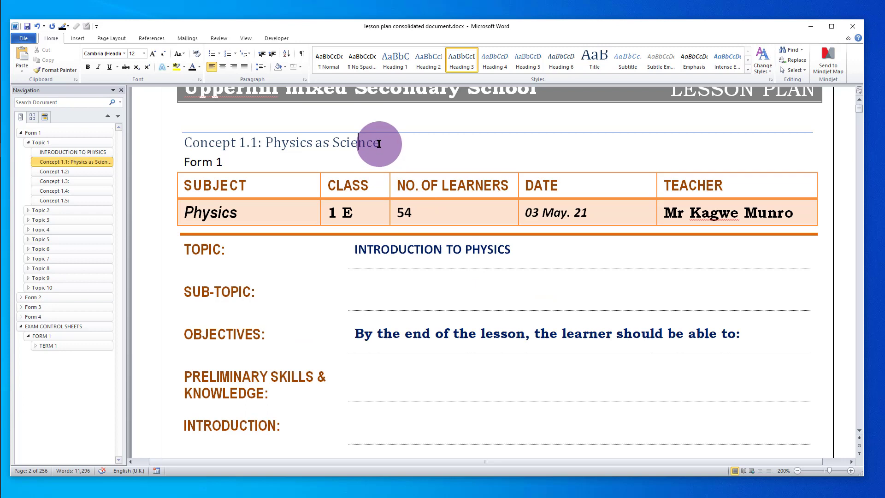
left_click_drag(381, 143, 238, 142)
key("ctrl+c")
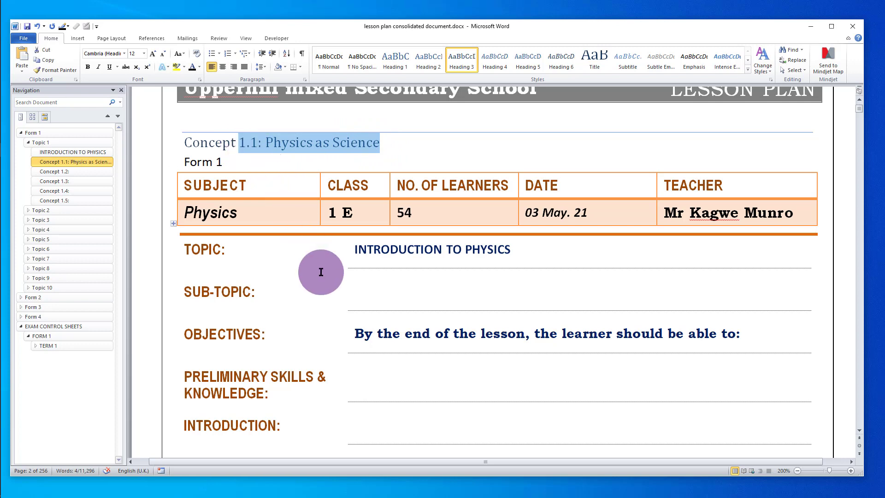
left_click(371, 291)
right_click(362, 291)
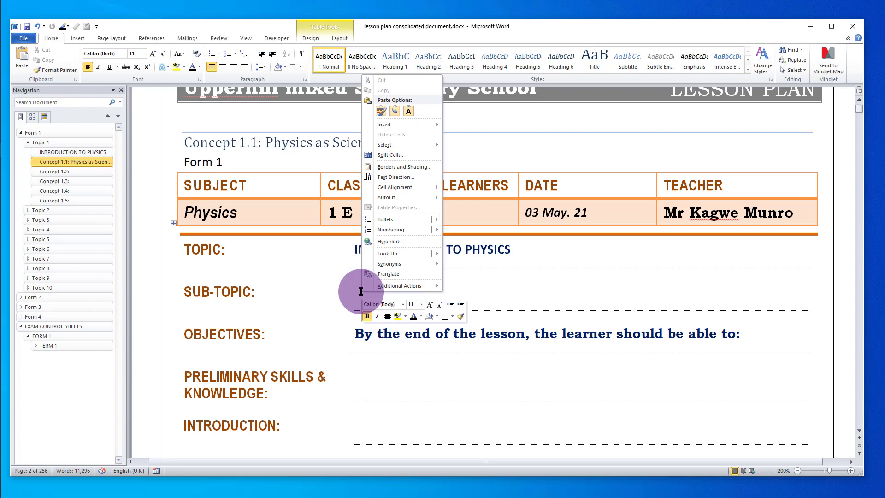
left_click(409, 111)
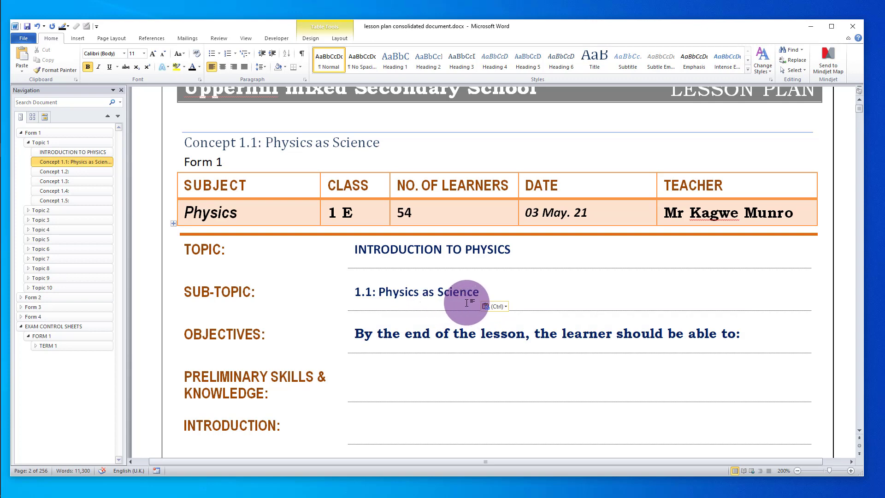
scroll(465, 304, "down", 5)
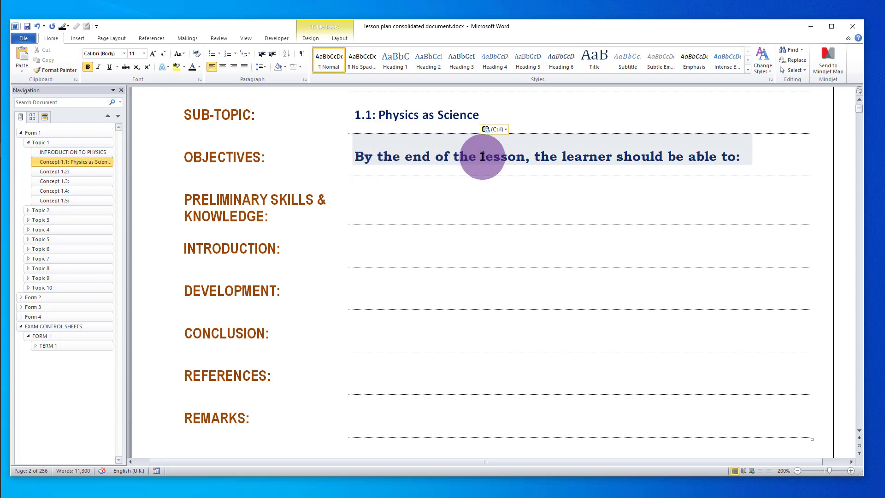
- Add a bulleted 'Define Physics' line after 'able to:' and remove the leftover empty bullet
left_click(687, 158)
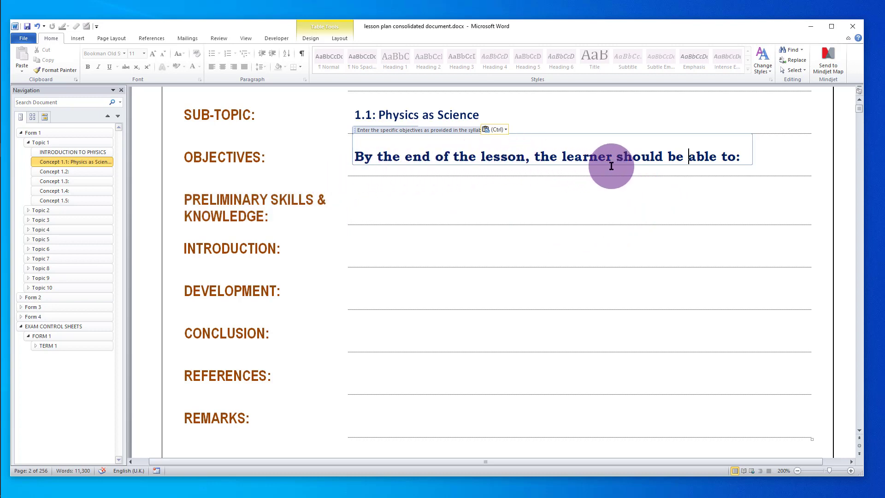
left_click(747, 156)
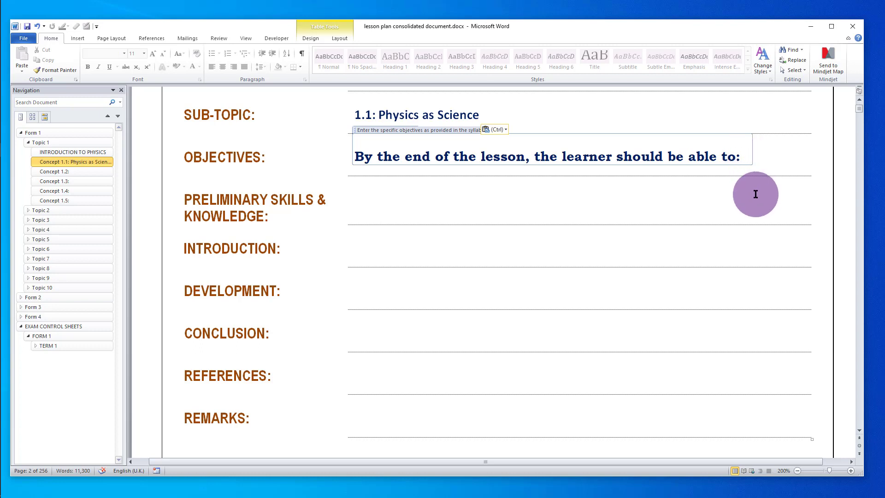
key("Right")
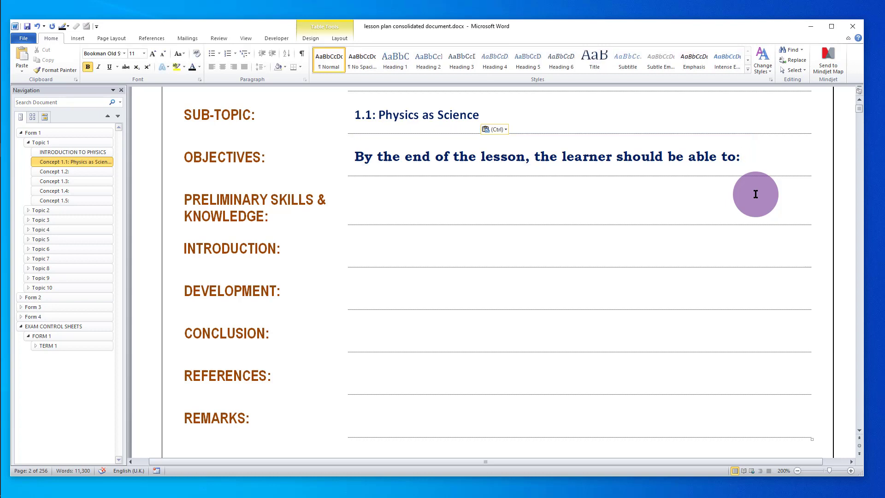
key("Return")
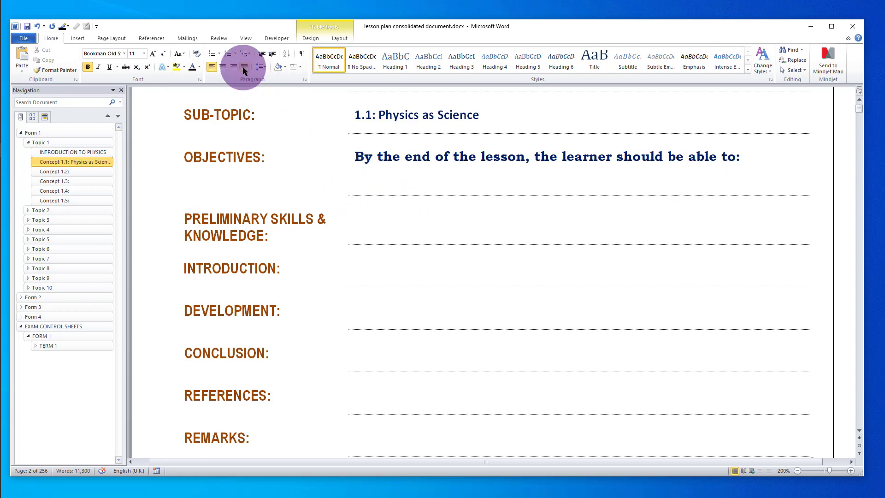
left_click(212, 55)
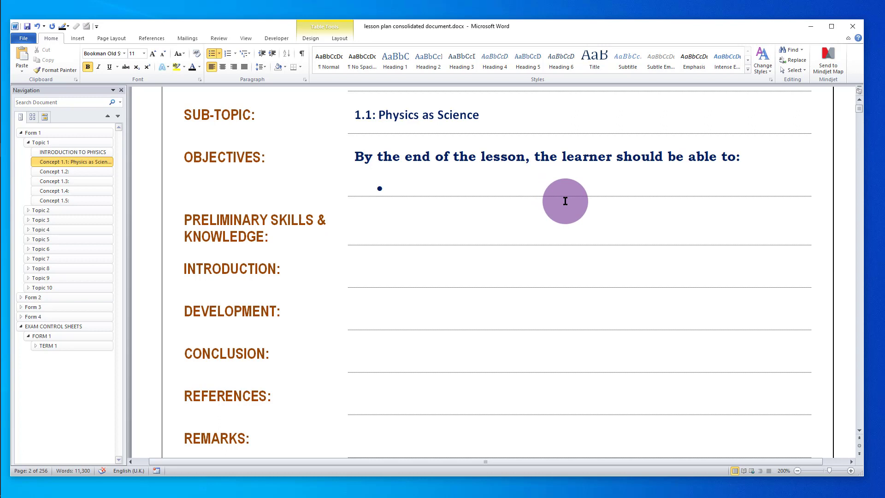
type("DEF")
key("BackSpace")
key("BackSpace")
key("BackSpace")
type("define P")
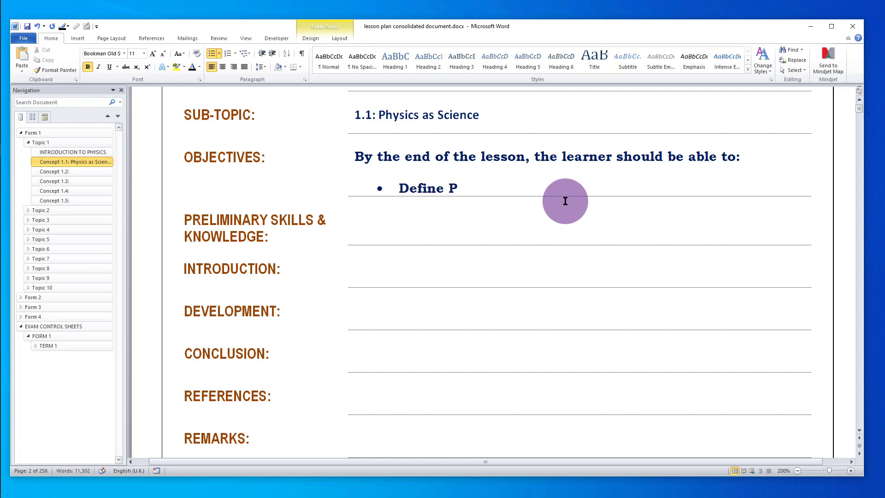
type("hysics")
key("Return")
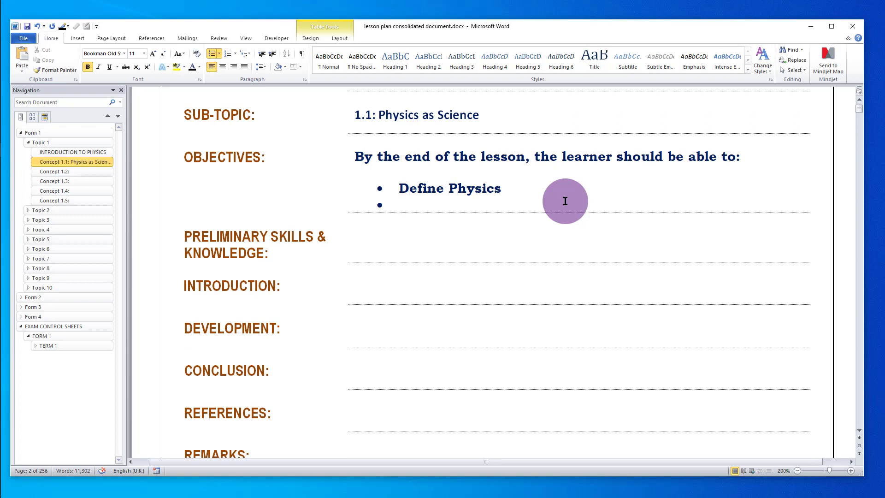
key("BackSpace")
key("BackSpace")
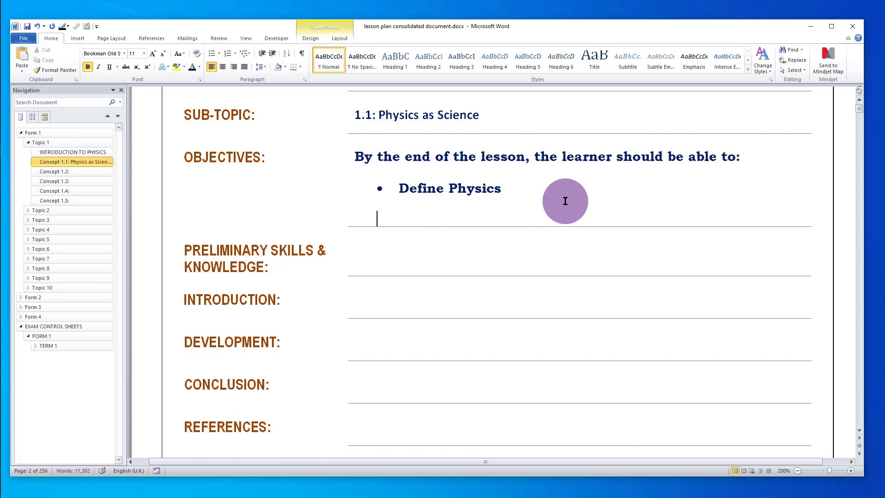
key("BackSpace")
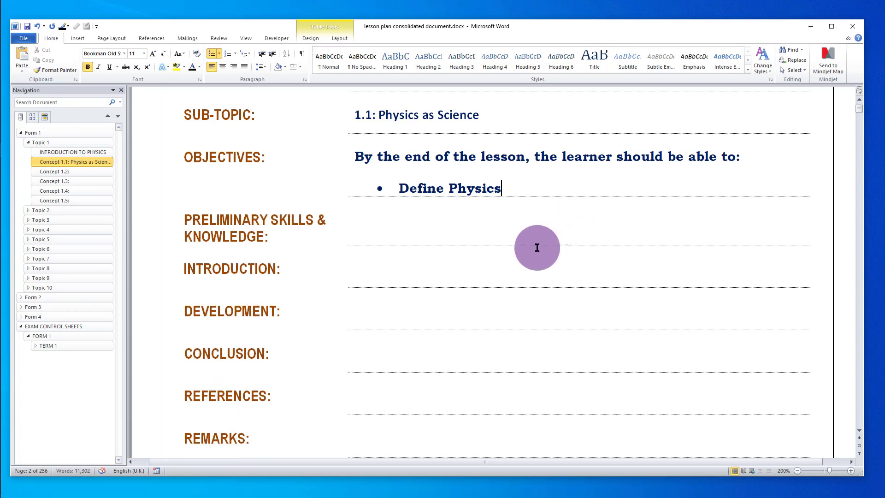
- Step through the Preliminary Skills, Development and References entry spaces
left_click(374, 214)
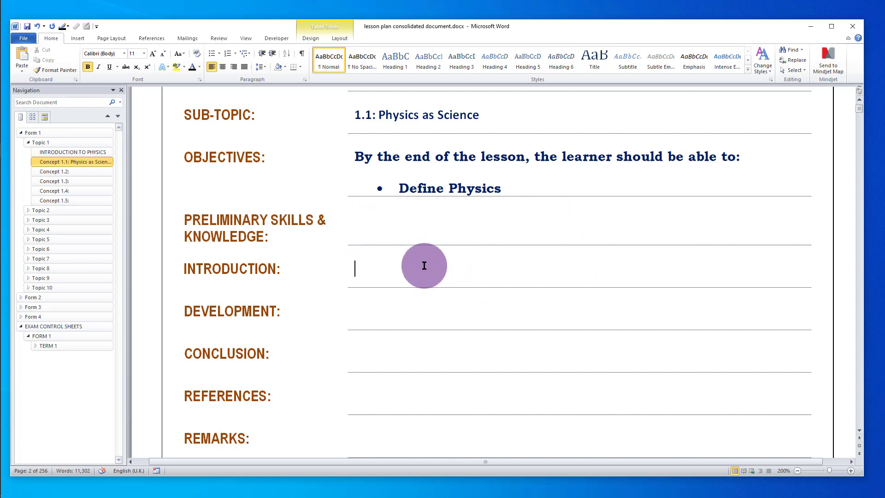
left_click(421, 310)
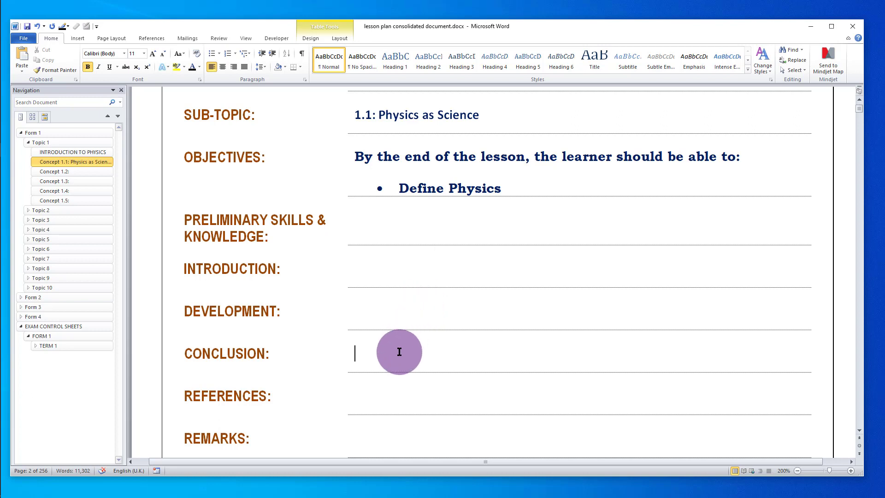
left_click(390, 393)
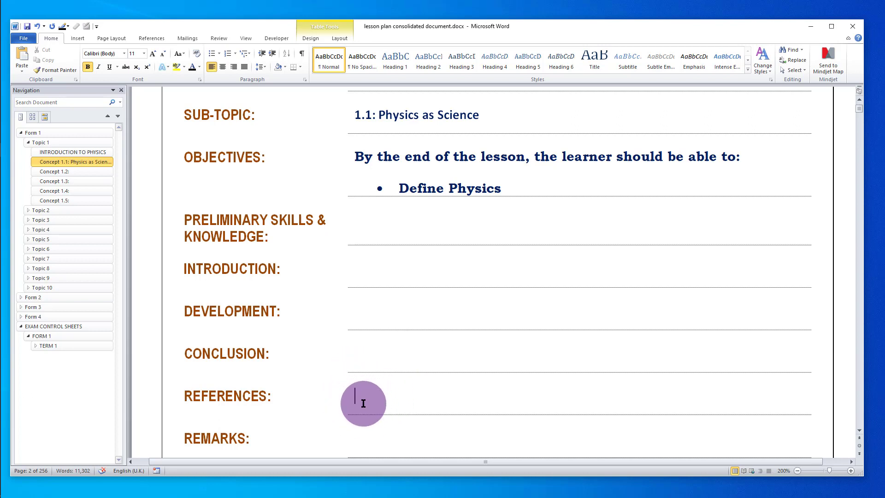
- Scroll back to the Concept 1.1 header and save the lesson plan
scroll(378, 394, "down", 4)
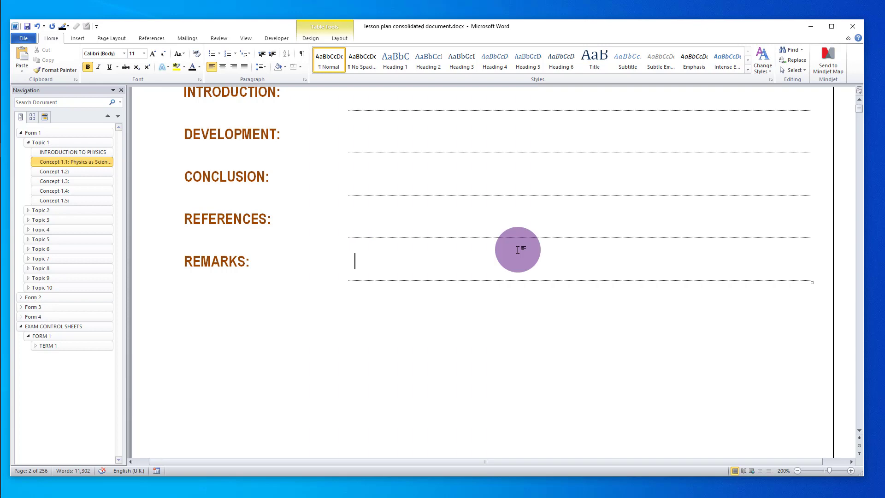
scroll(674, 249, "up", 1)
scroll(673, 250, "up", 5)
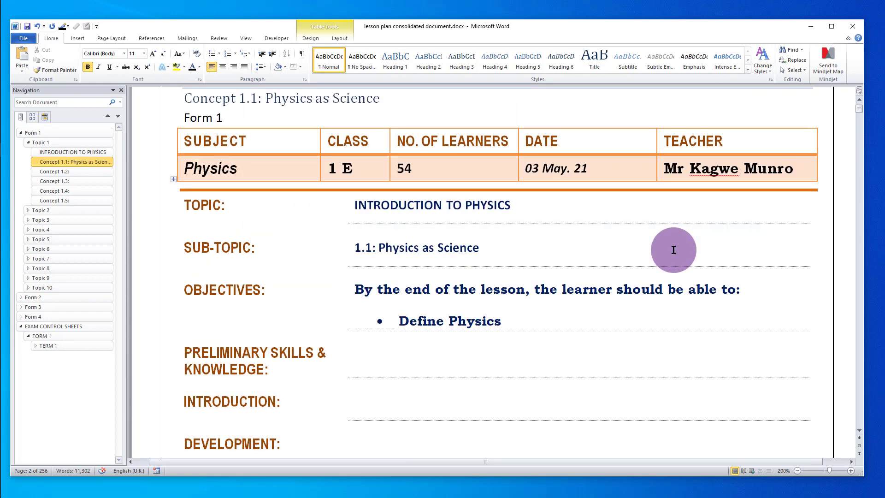
left_click(27, 28)
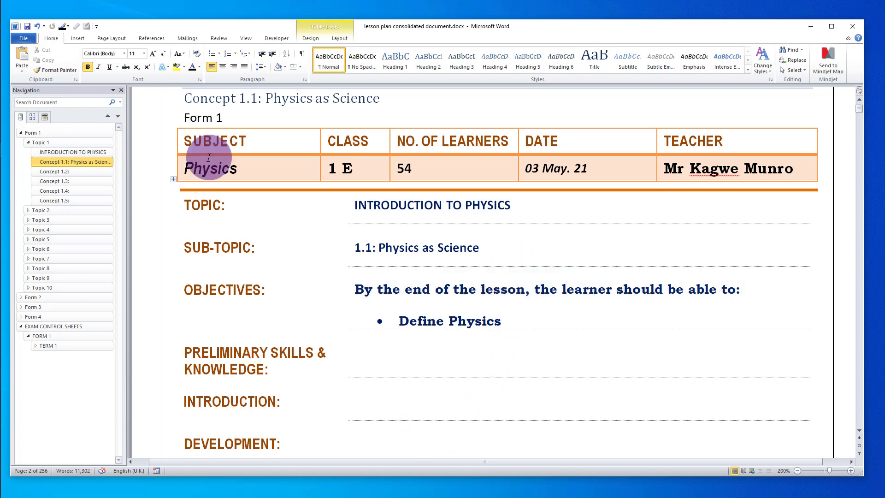
- Open Print in Backstage to preview the Concept 1.1 lesson plan page
left_click(29, 43)
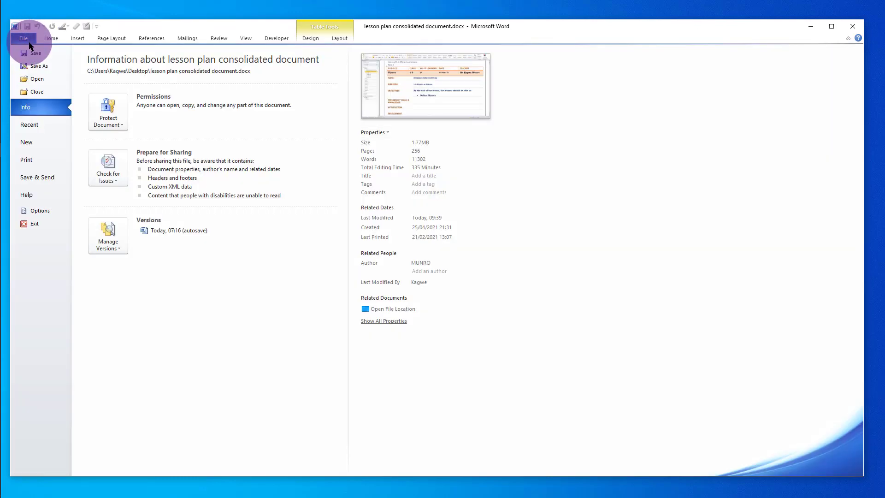
left_click(42, 157)
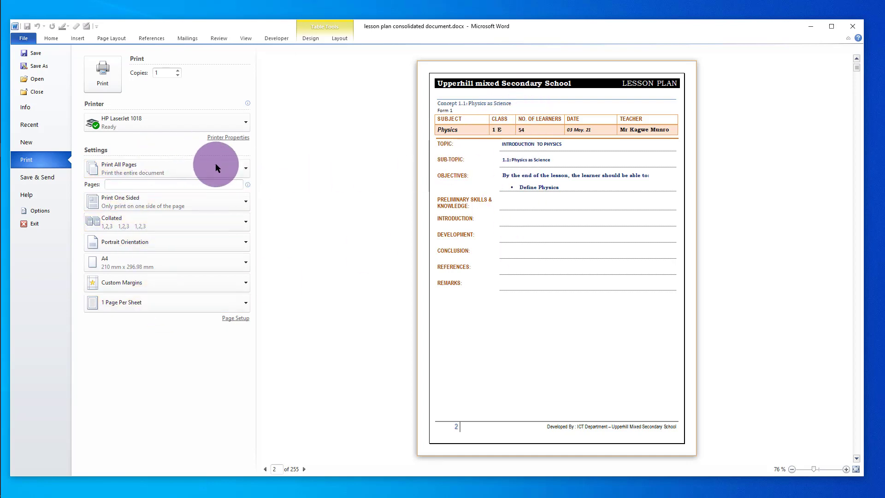
- Change the print range from Print All Pages to Print Current Page
left_click(243, 168)
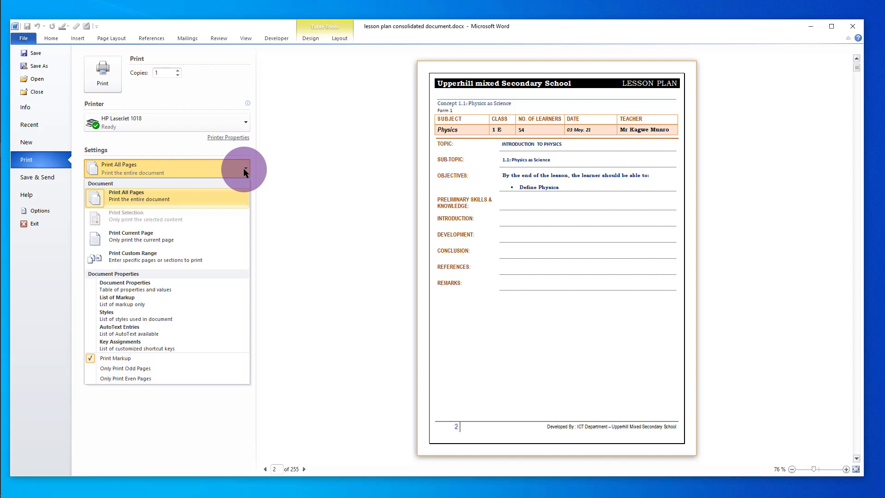
left_click(142, 237)
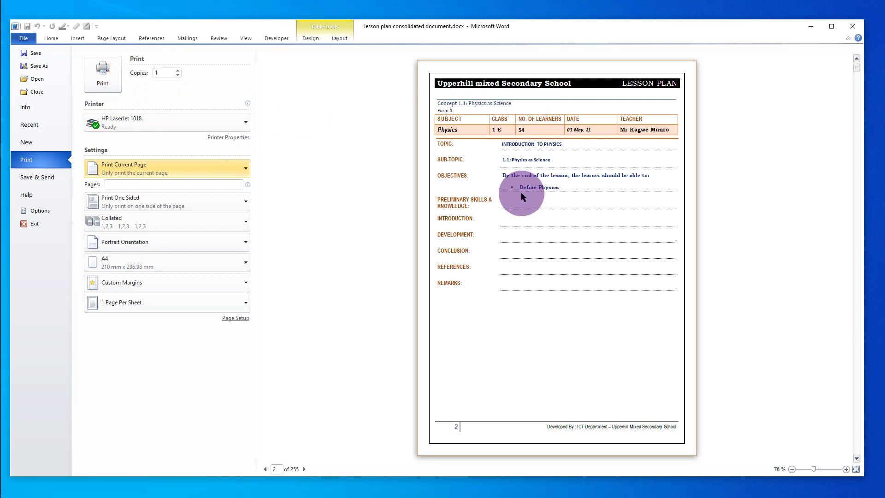
- Leave Backstage, jump to Concept 1.1 in the Navigation pane, and collapse Form 1
left_click(51, 40)
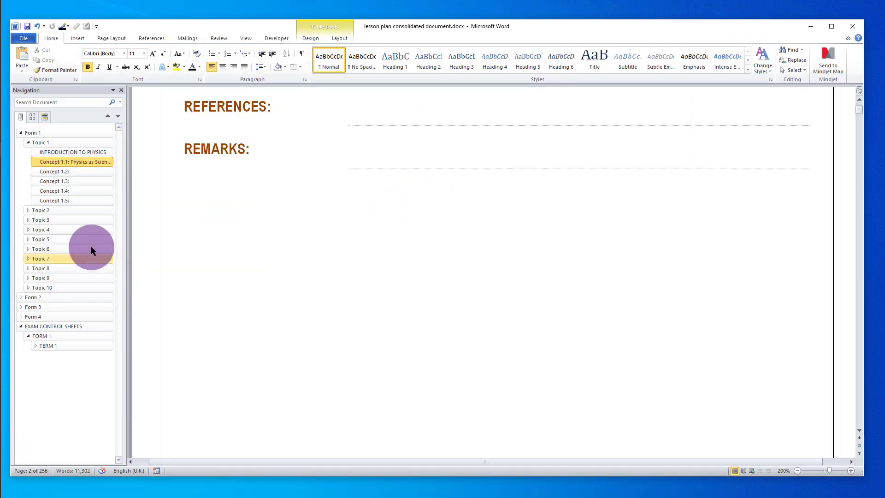
left_click(79, 161)
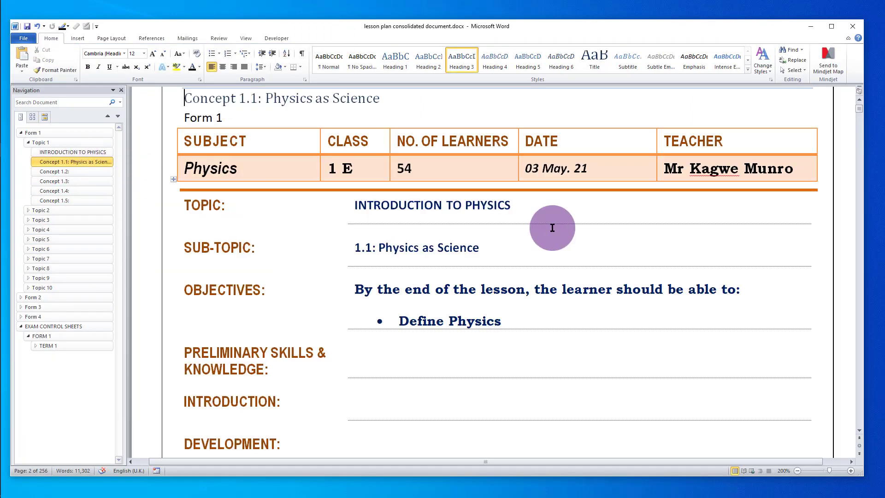
left_click(20, 135)
left_click(20, 134)
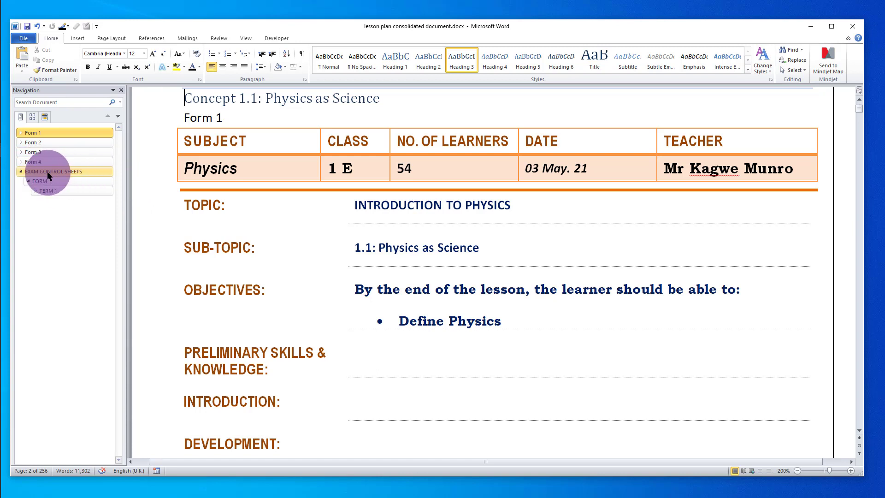
- Collapse the EXAM CONTROL SHEETS section in the Navigation pane
left_click(21, 172)
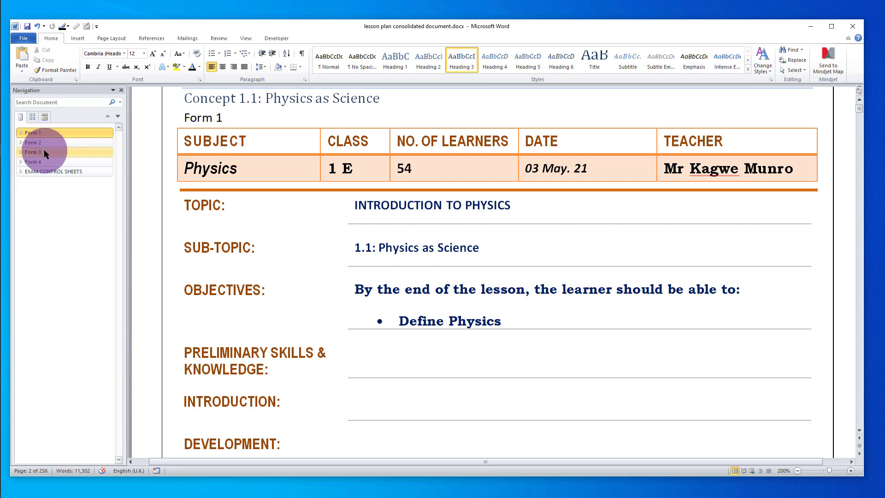
- Expand Form 2 and collapse each of Topics 11–20, landing on the Topic 15 page
left_click(20, 142)
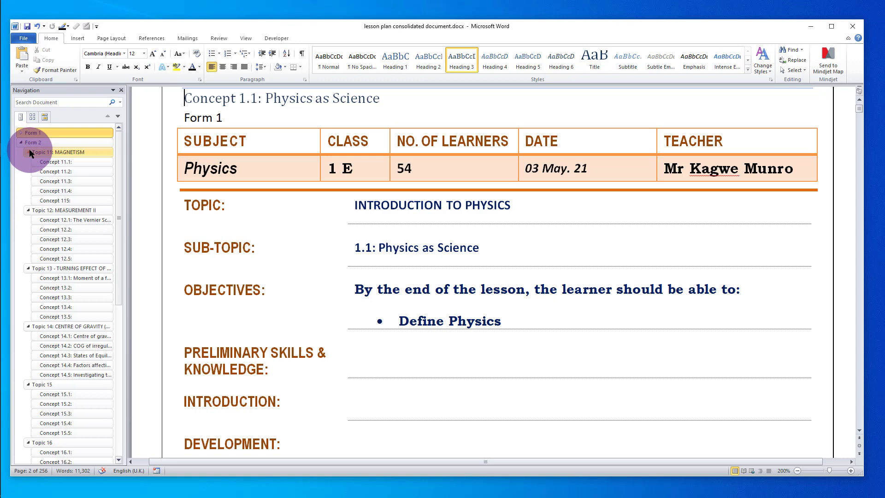
left_click(28, 153)
left_click(29, 161)
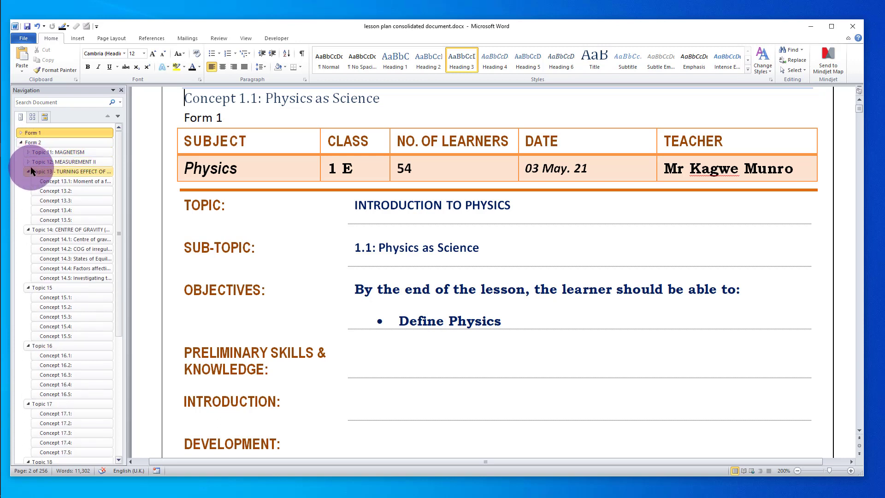
left_click(28, 171)
left_click(29, 181)
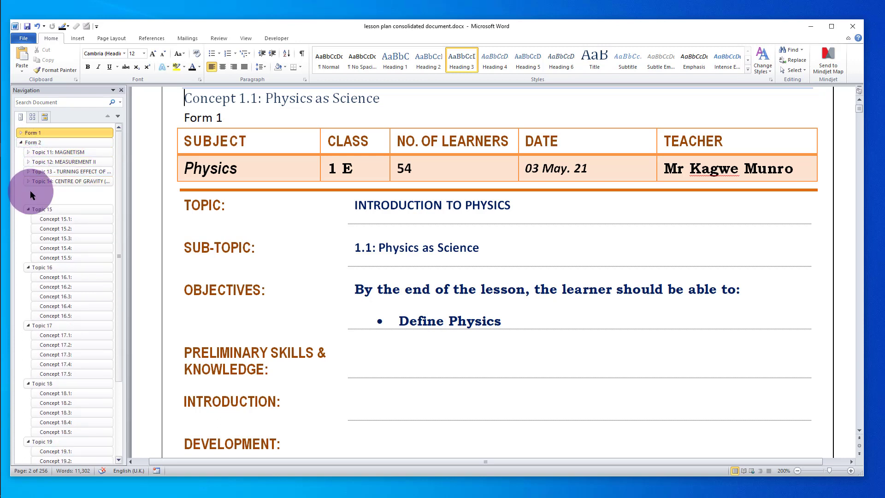
left_click(32, 192)
left_click(29, 191)
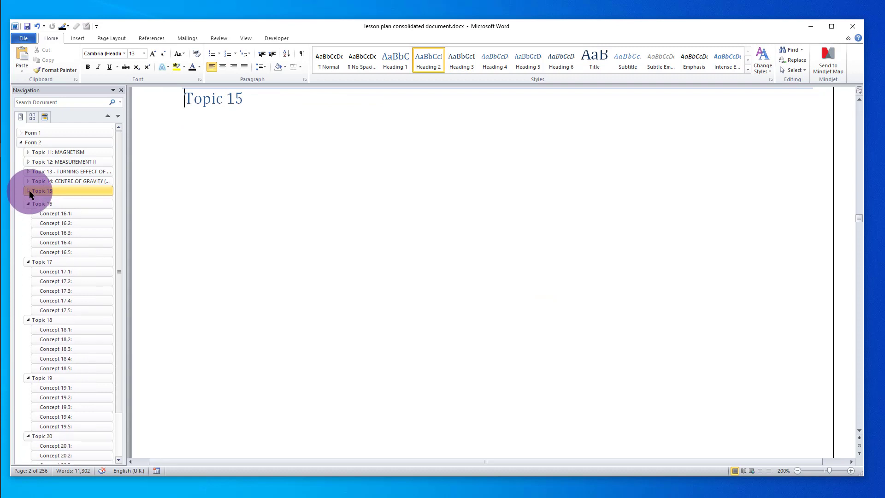
left_click(28, 202)
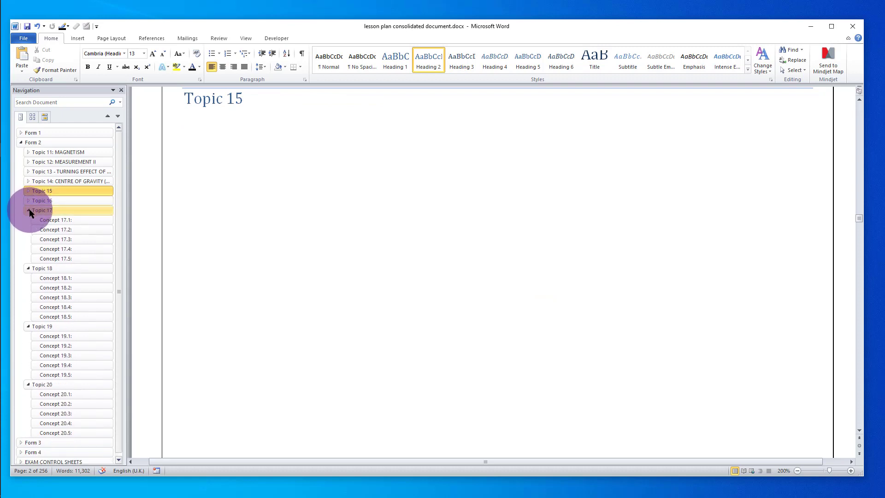
left_click(29, 211)
left_click(29, 221)
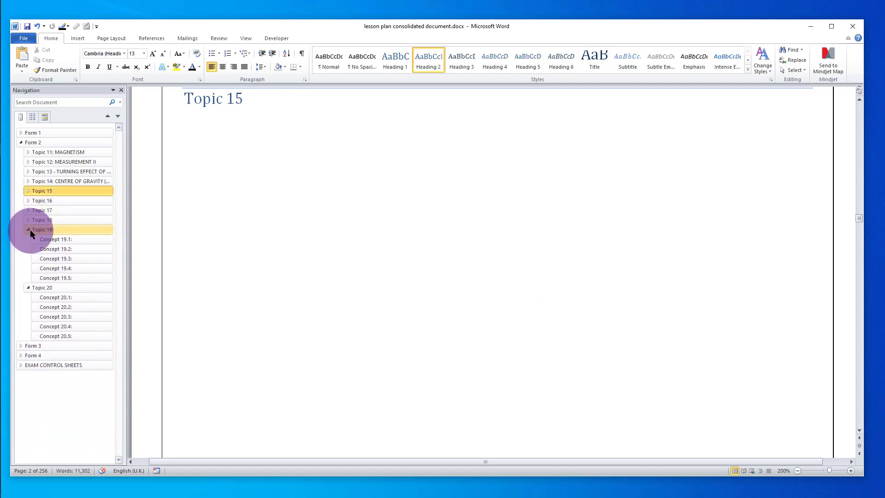
left_click(29, 229)
left_click(29, 239)
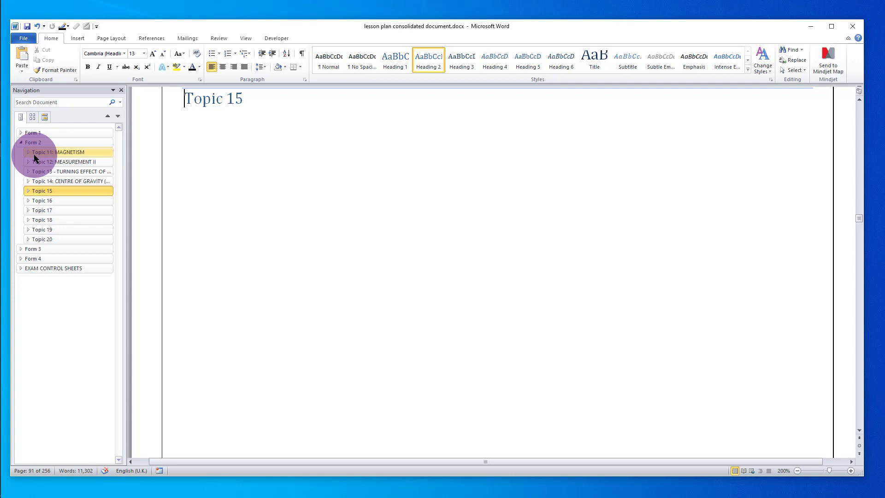
- Briefly re-expand Form 1, then collapse Form 1 and Form 2
left_click(22, 133)
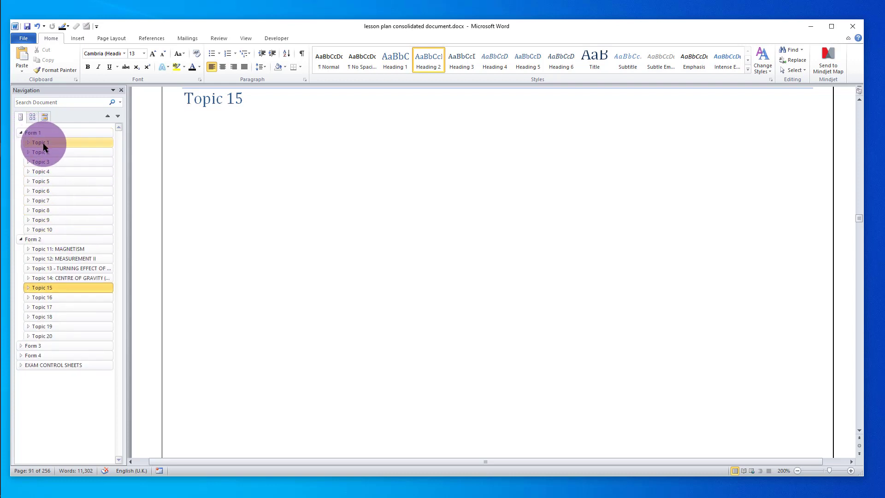
left_click(21, 133)
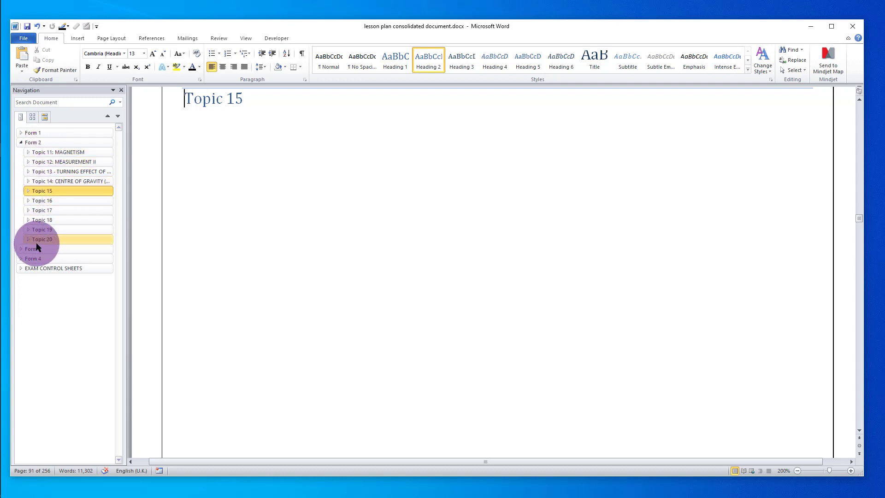
left_click(20, 142)
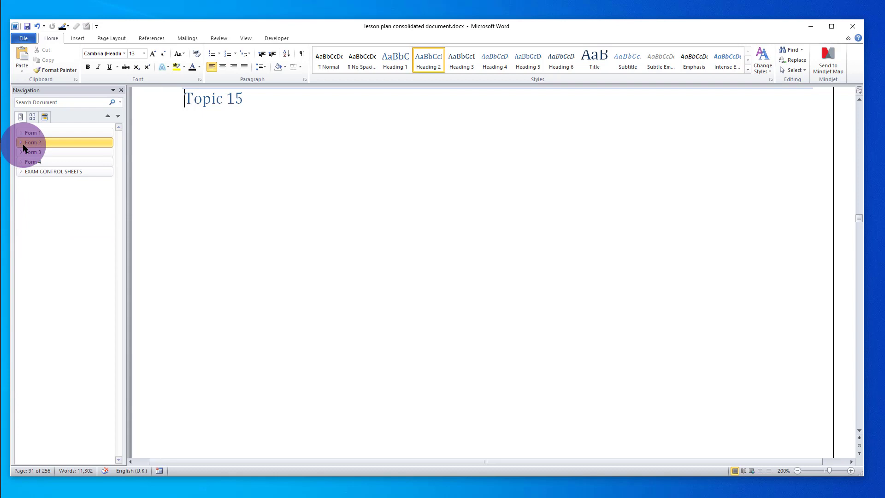
- Expand Form 3, collapse Topics 21–30, then collapse Form 3 itself
left_click(23, 151)
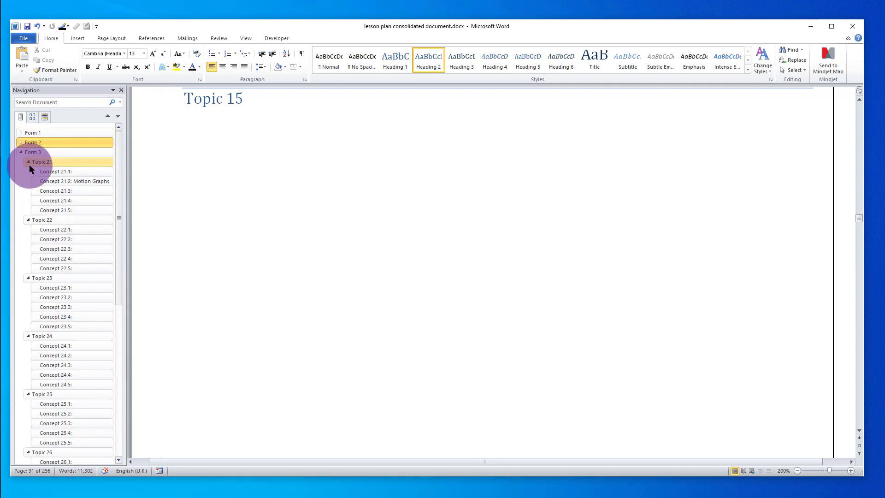
left_click(28, 162)
left_click(28, 171)
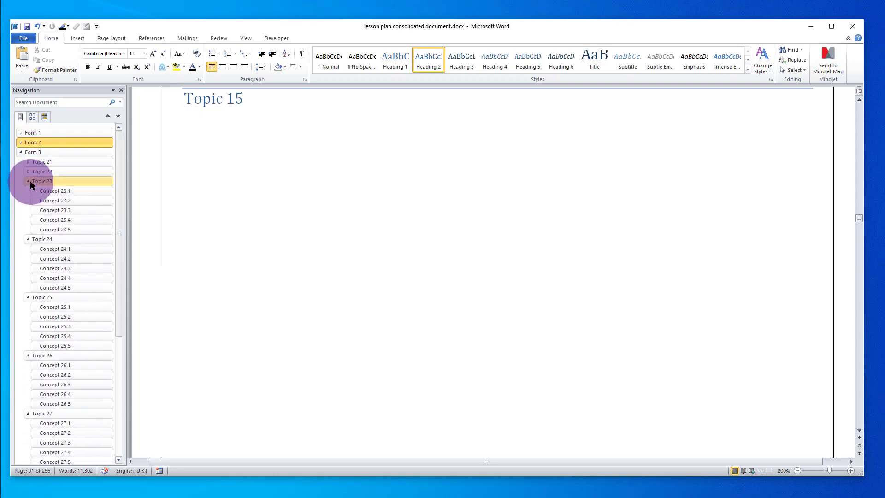
left_click(28, 182)
left_click(30, 190)
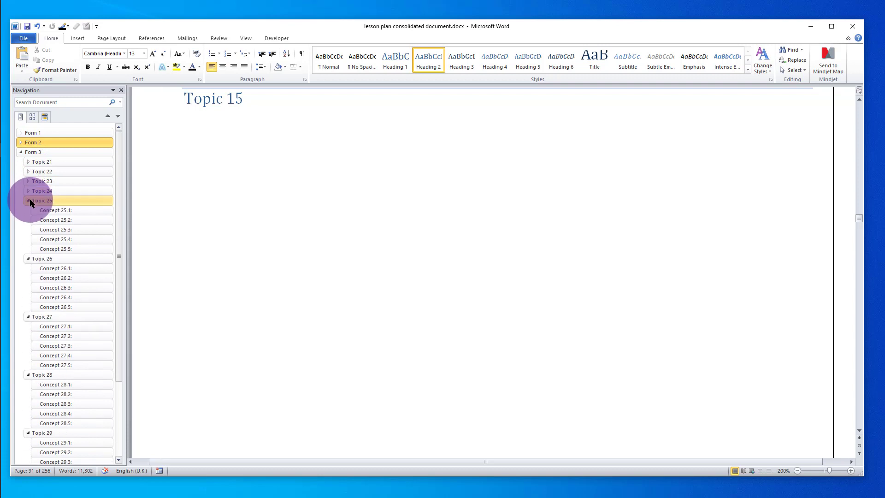
left_click(29, 201)
left_click(28, 210)
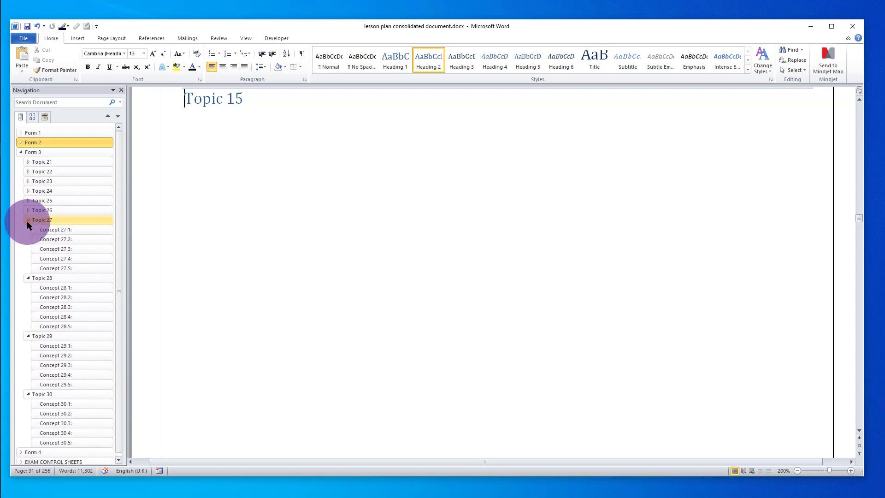
left_click(27, 221)
left_click(29, 230)
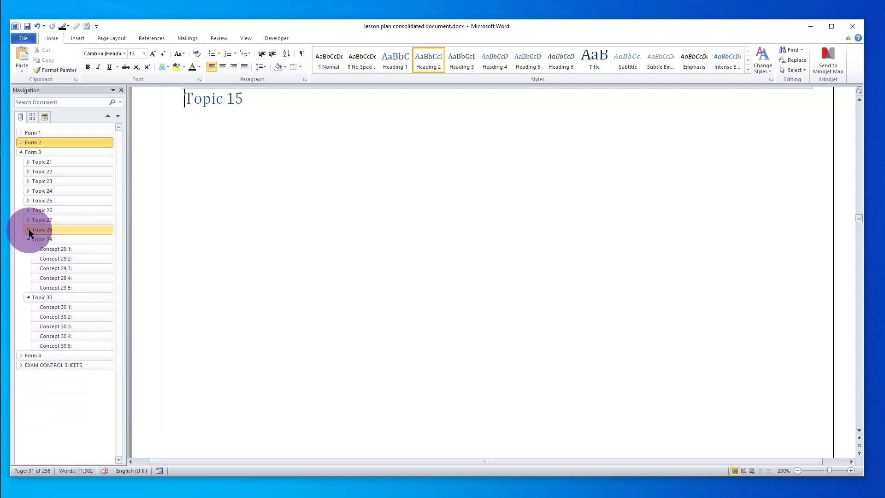
left_click(29, 239)
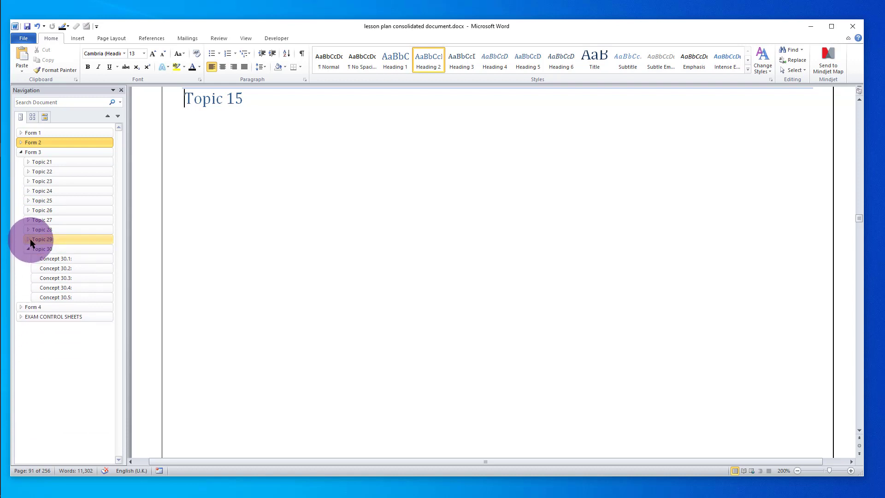
left_click(30, 249)
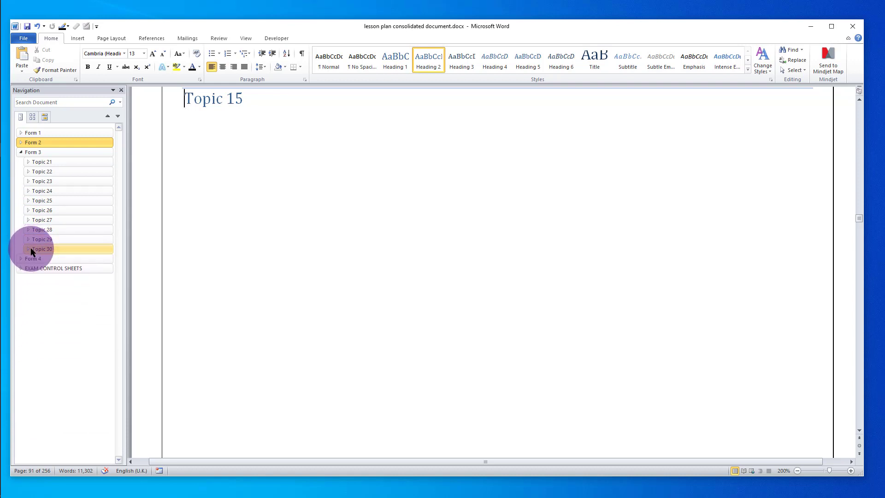
left_click(23, 153)
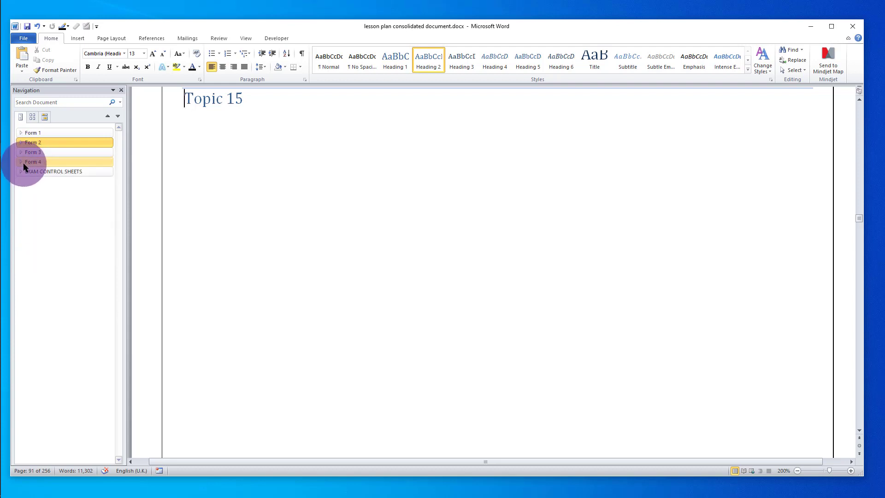
- Jump to Form 4's Topic 31 heading and fold Topics 31–35's concept lists
left_click(22, 162)
left_click(32, 174)
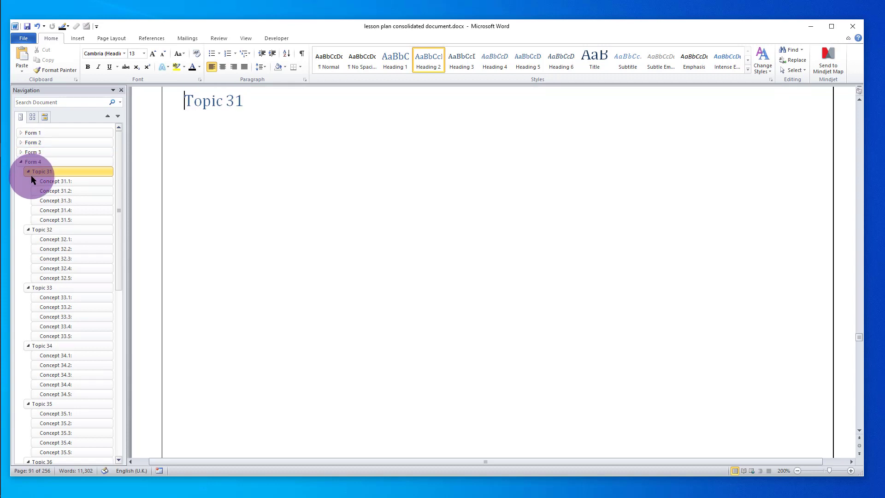
left_click(29, 172)
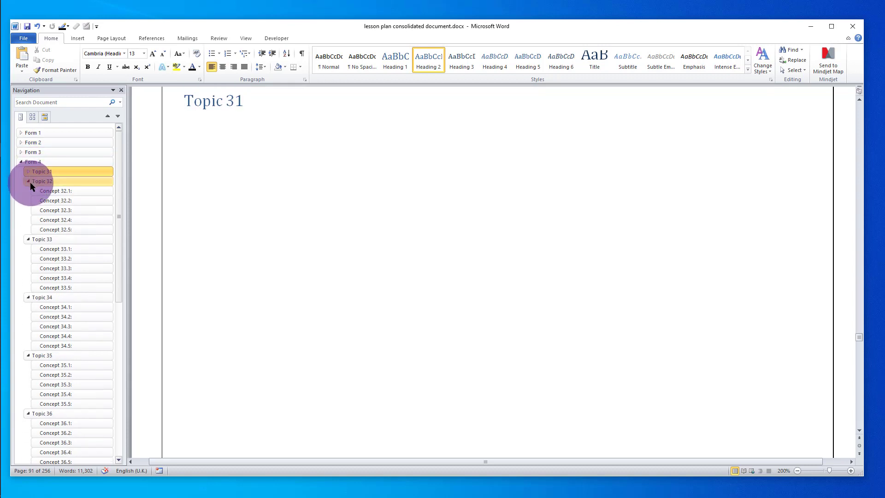
left_click(29, 181)
left_click(28, 191)
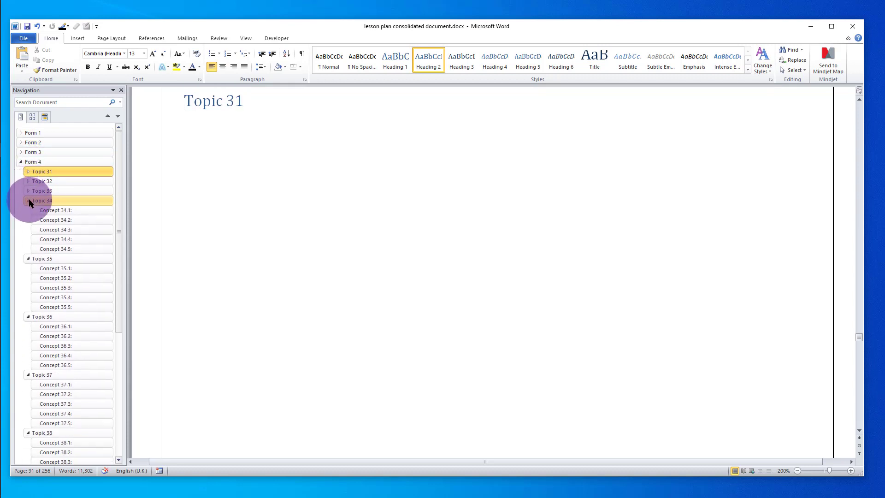
left_click(29, 201)
left_click(29, 211)
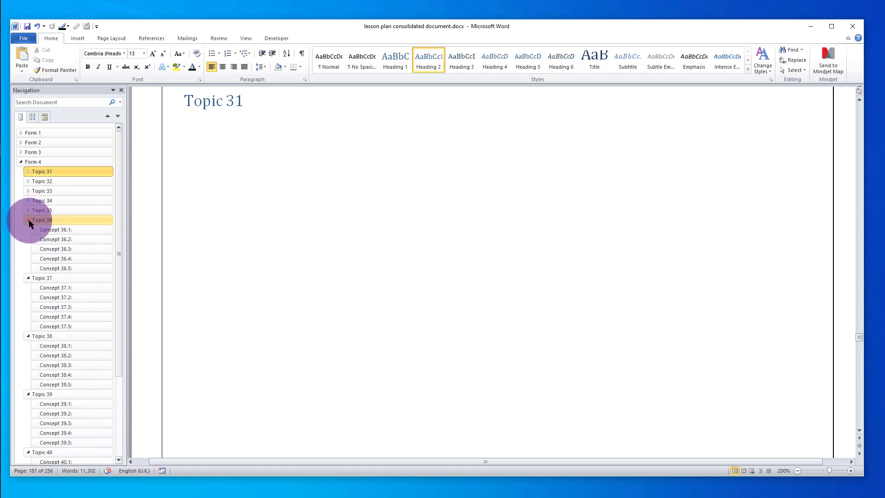
- Fold the concept lists of Topics 36–41, then collapse Form 4 itself
left_click(30, 220)
left_click(29, 229)
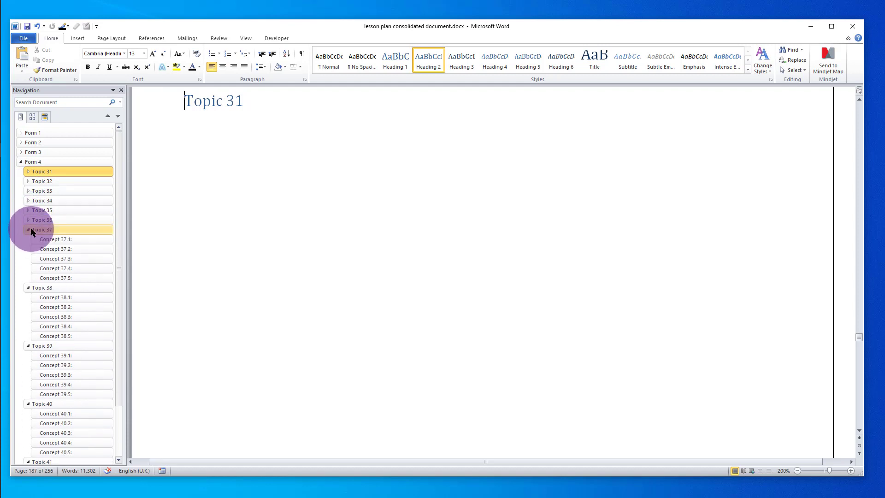
left_click(28, 239)
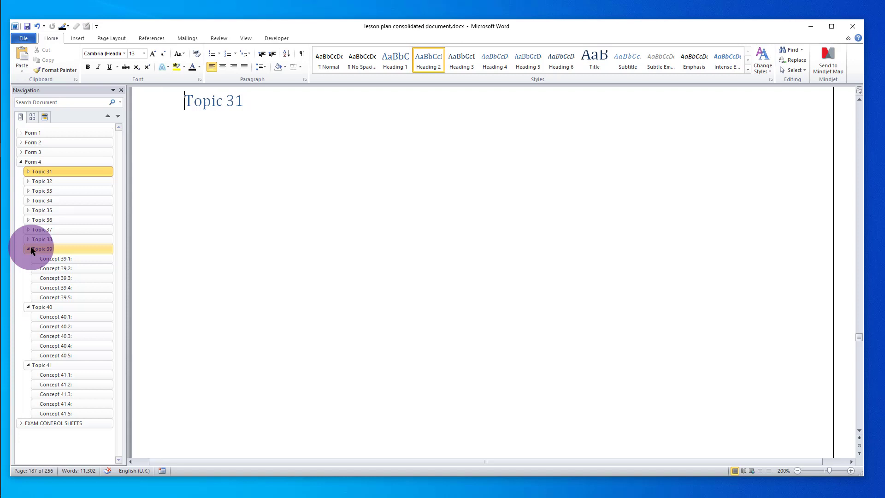
left_click(29, 250)
left_click(29, 260)
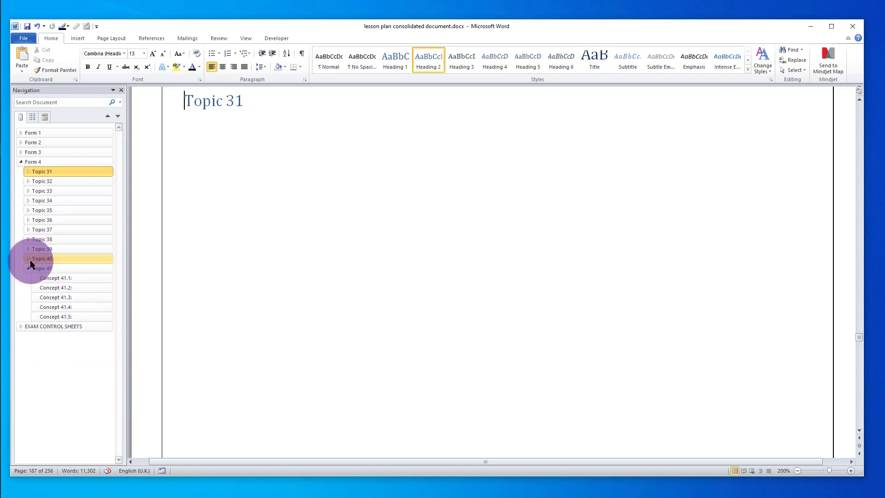
left_click(28, 267)
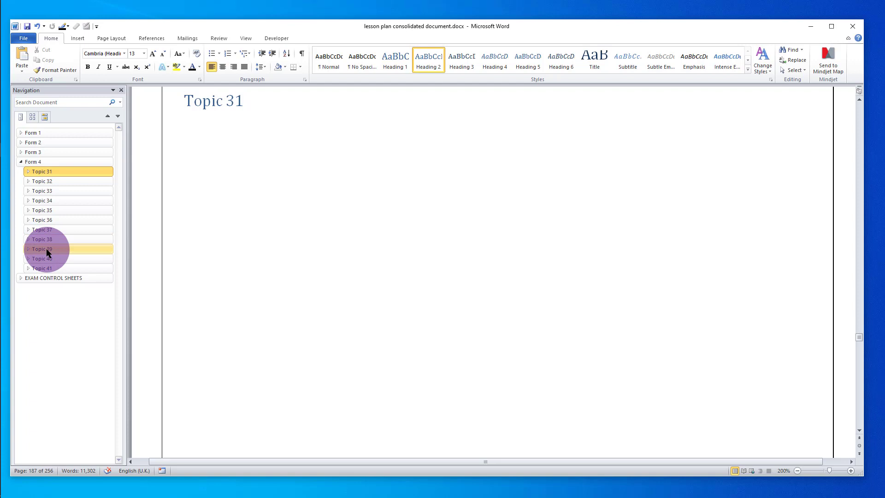
left_click(21, 162)
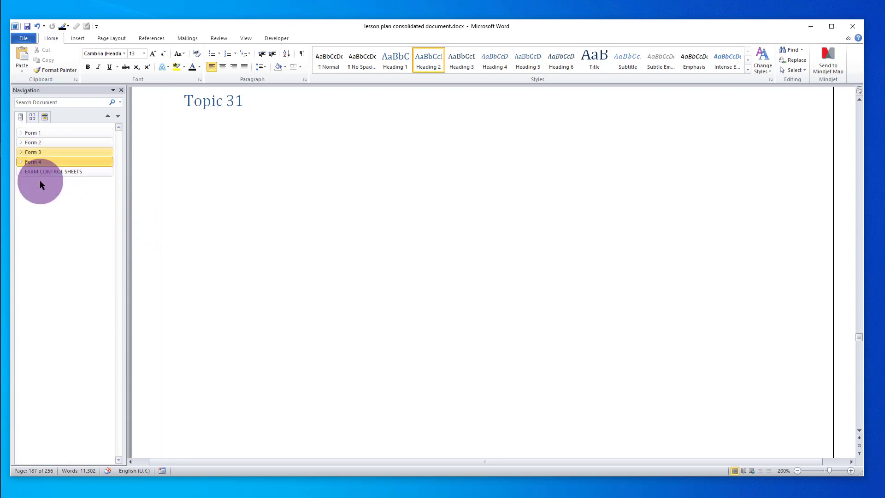
- Expand Form 1 and Topic 1, then bring up the blank Concept 1.2 lesson plan page
left_click(22, 133)
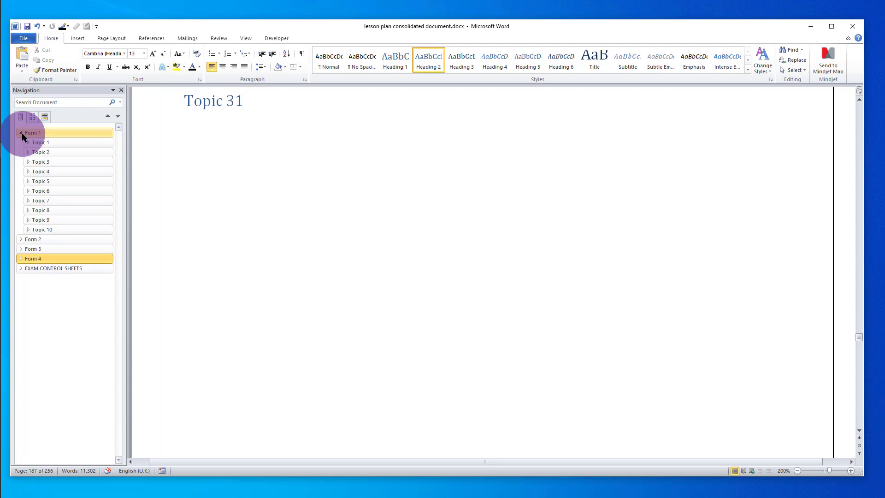
left_click(28, 143)
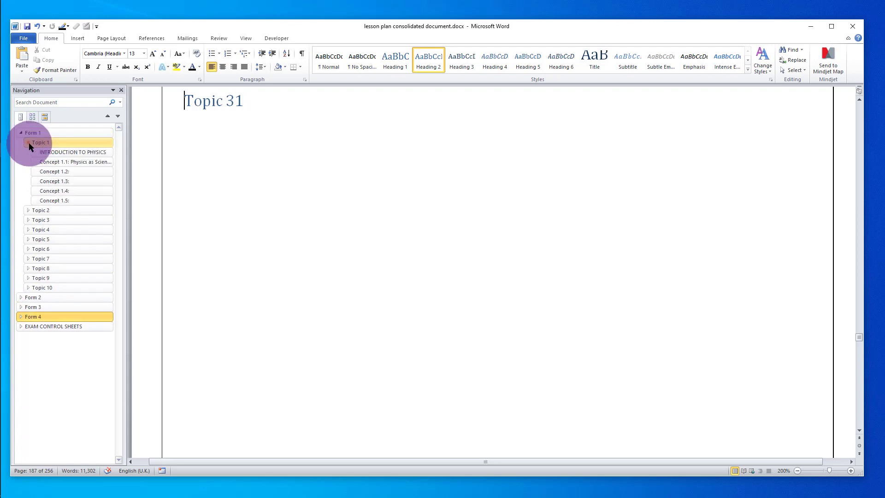
left_click(70, 172)
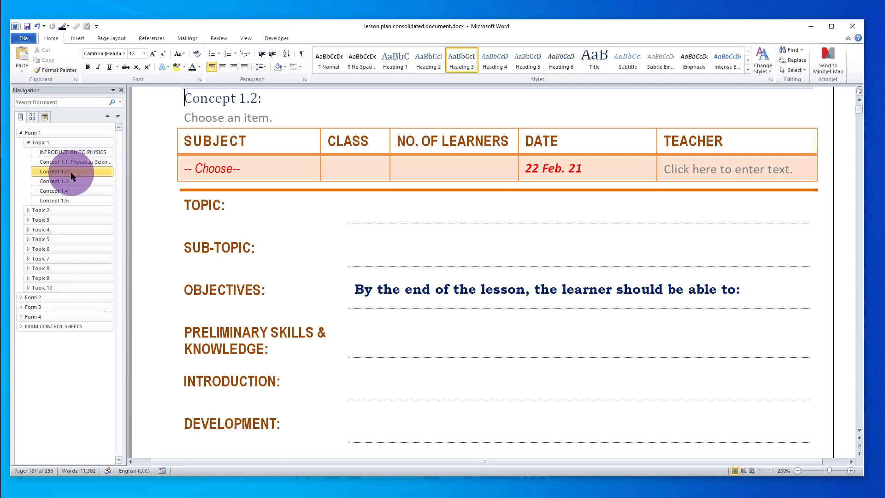
left_click(158, 200)
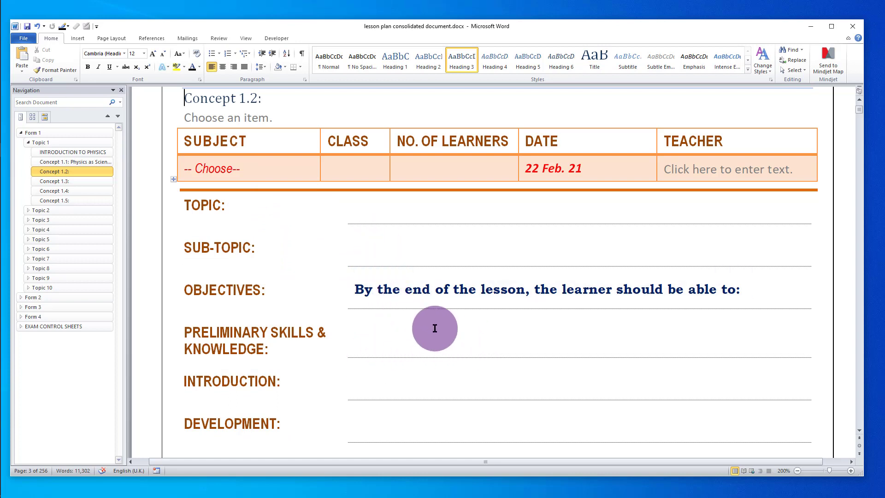
scroll(435, 327, "down", 1)
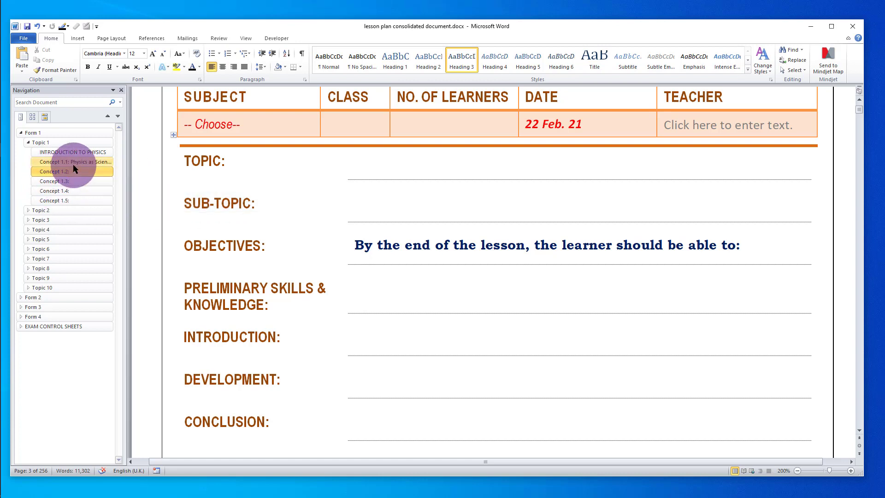
- Open the Concept 1.1: Physics as Science plan and scroll down to REMARKS
left_click(75, 162)
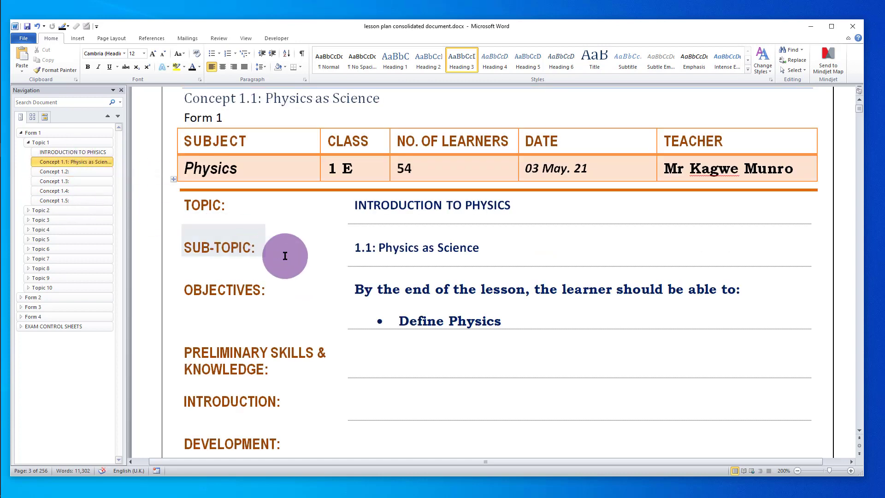
scroll(356, 251, "down", 6)
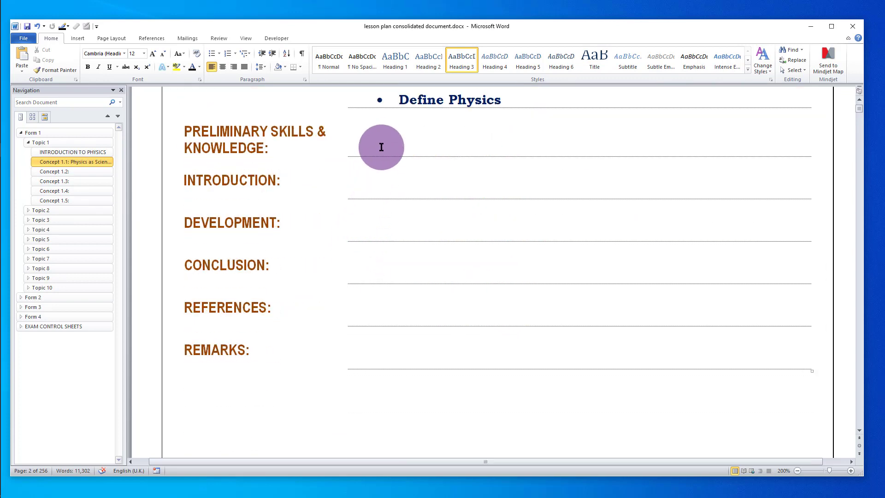
scroll(385, 234, "down", 3)
scroll(384, 234, "down", 6)
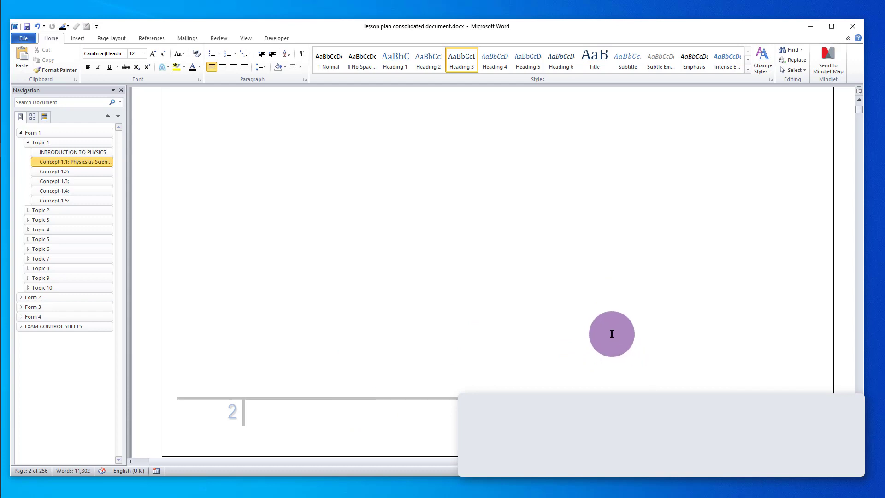
scroll(612, 334, "up", 5)
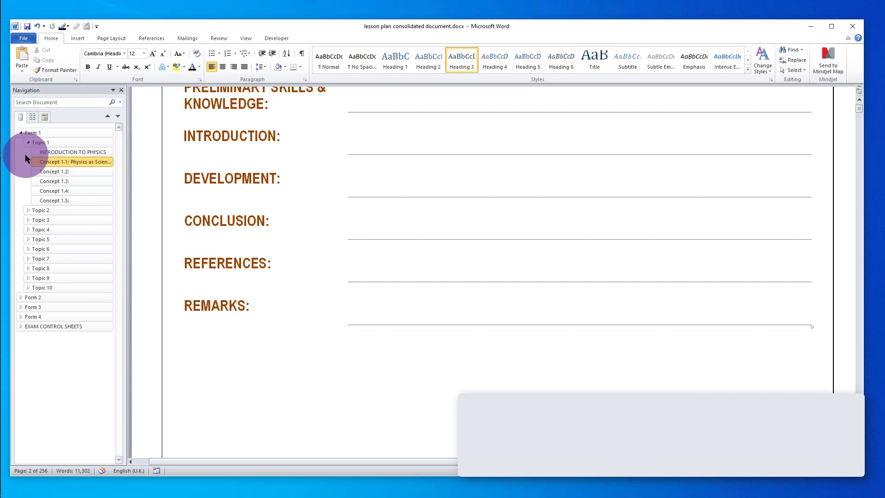
- Collapse Topic 1, then collapse and re-expand Form 1 to list Topics 1–10
left_click(28, 142)
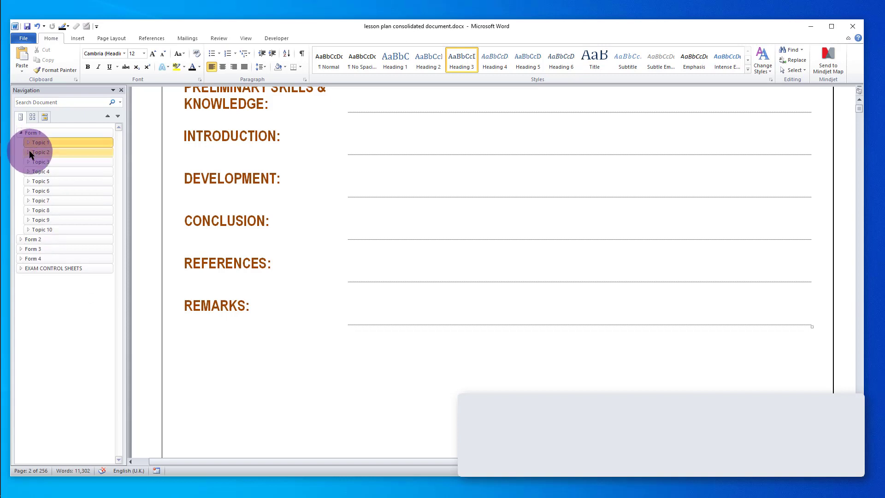
left_click(22, 133)
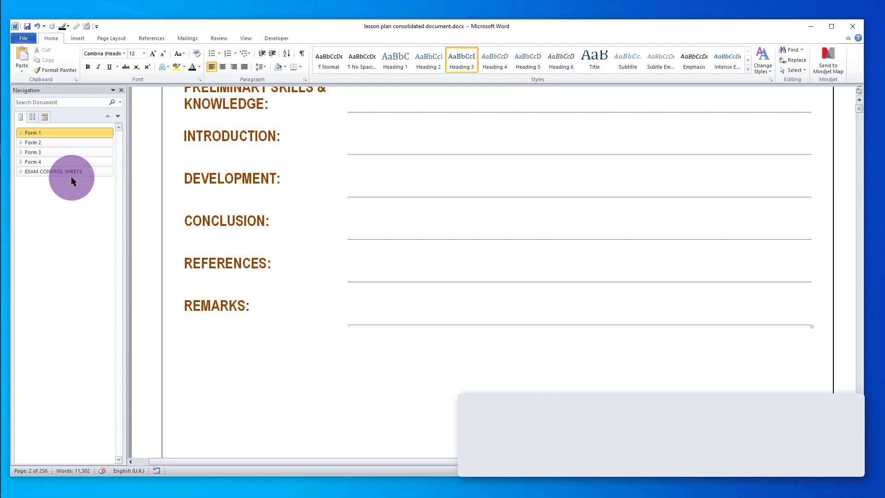
left_click(23, 132)
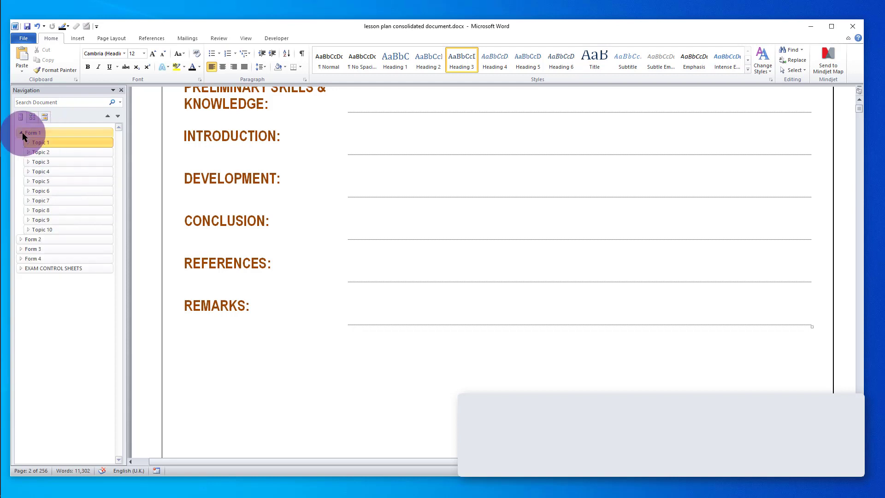
scroll(266, 217, "up", 4)
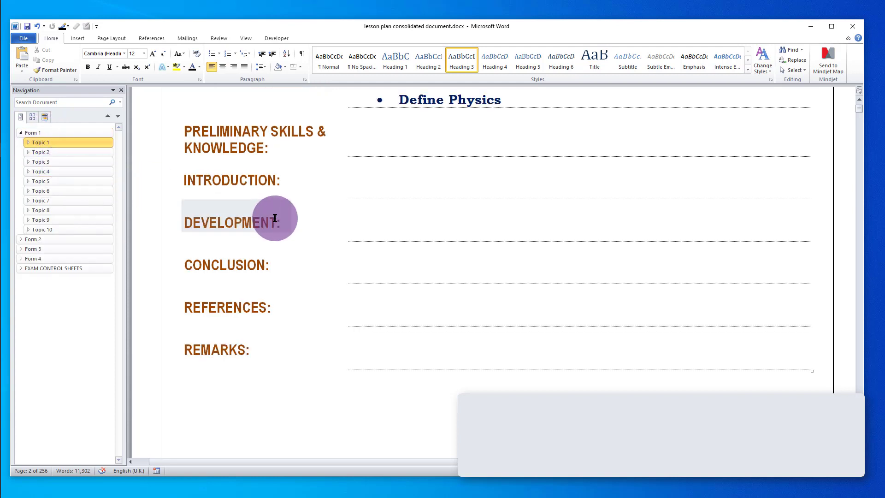
scroll(275, 218, "up", 3)
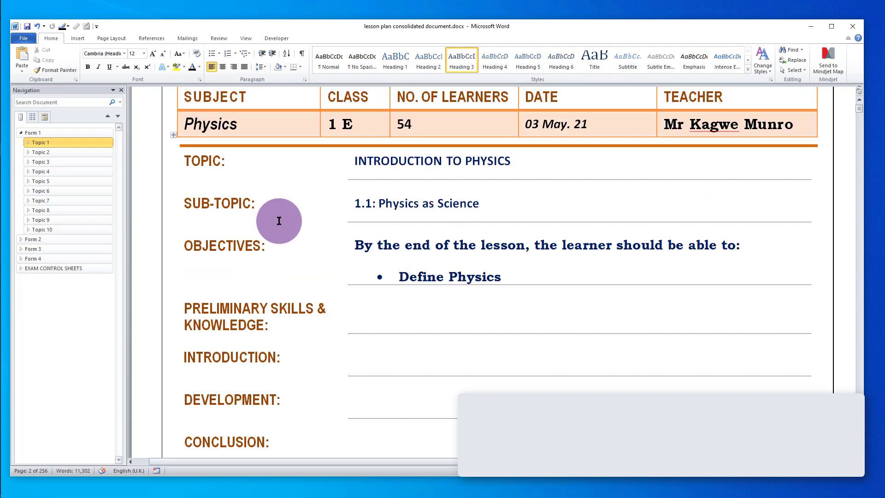